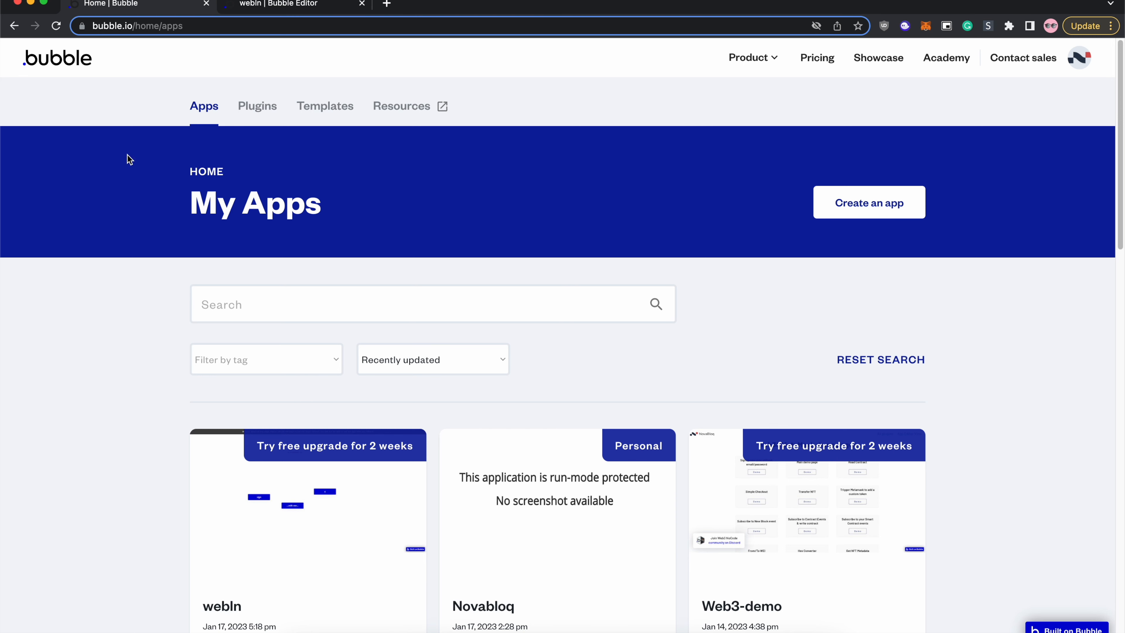
click(202, 109)
click(849, 214)
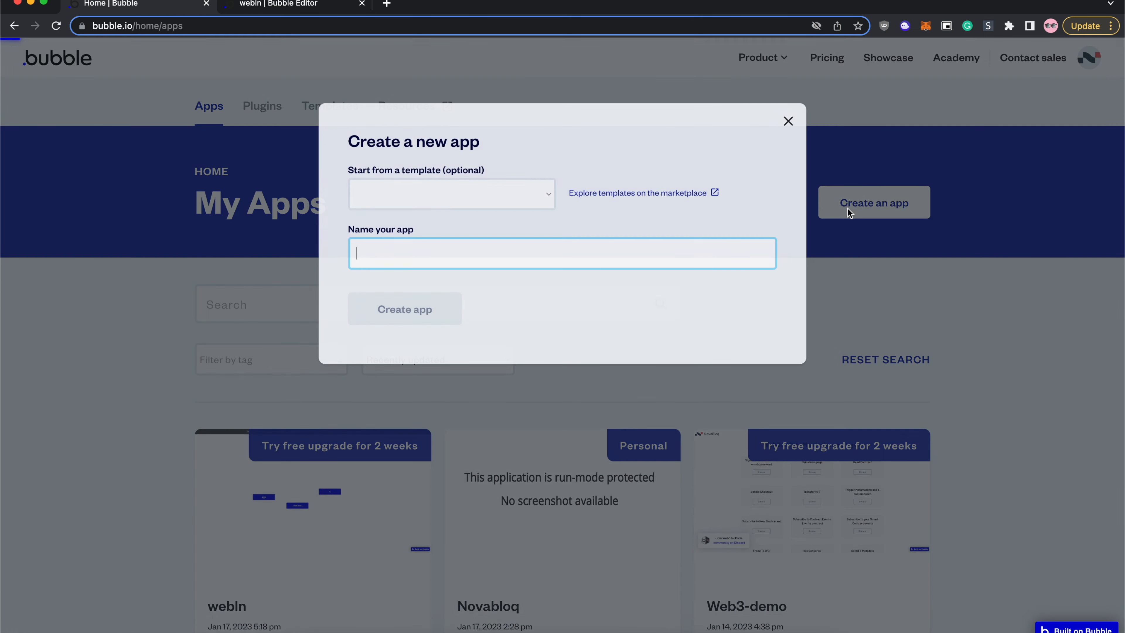
text(dadsa)
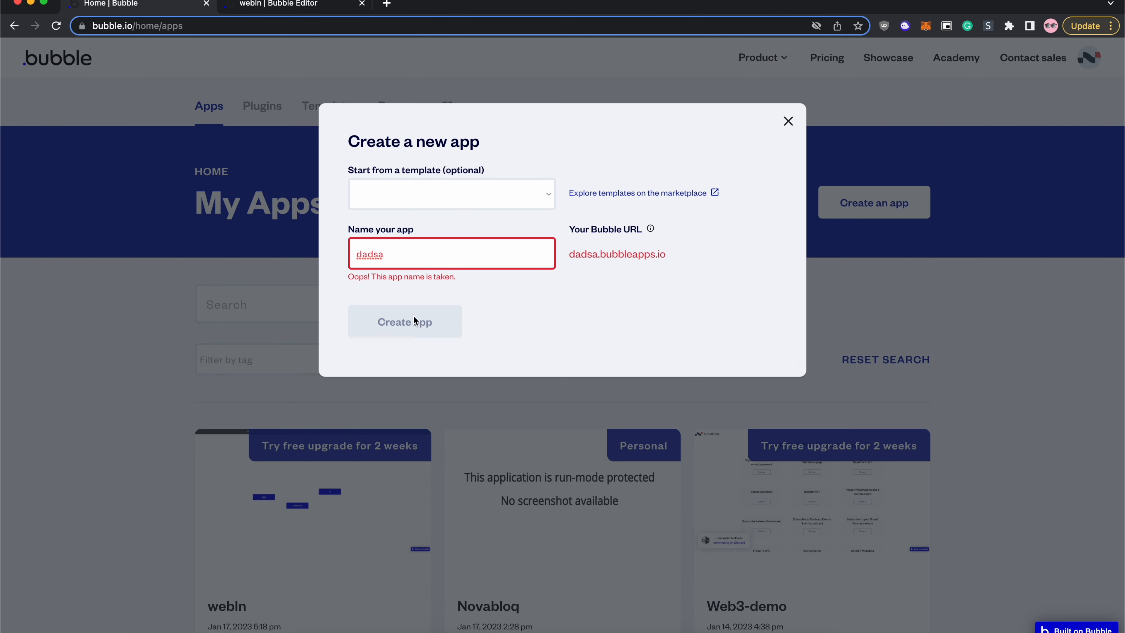
click(788, 121)
Switch to the webln app in the Bubble editor and create a new page named test
click(295, 4)
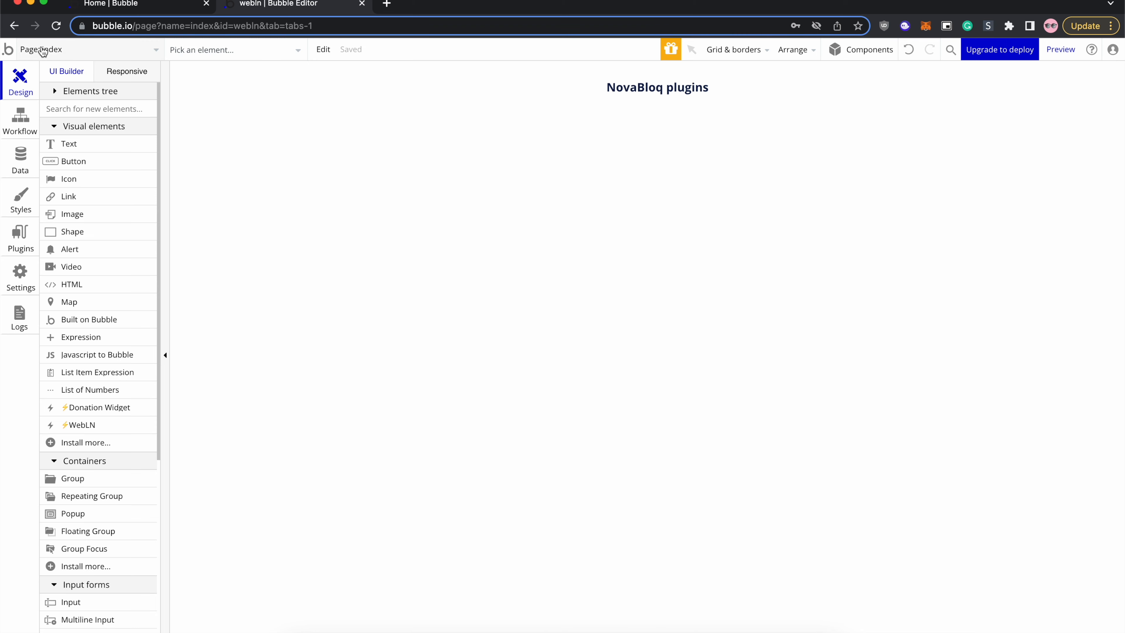
click(58, 47)
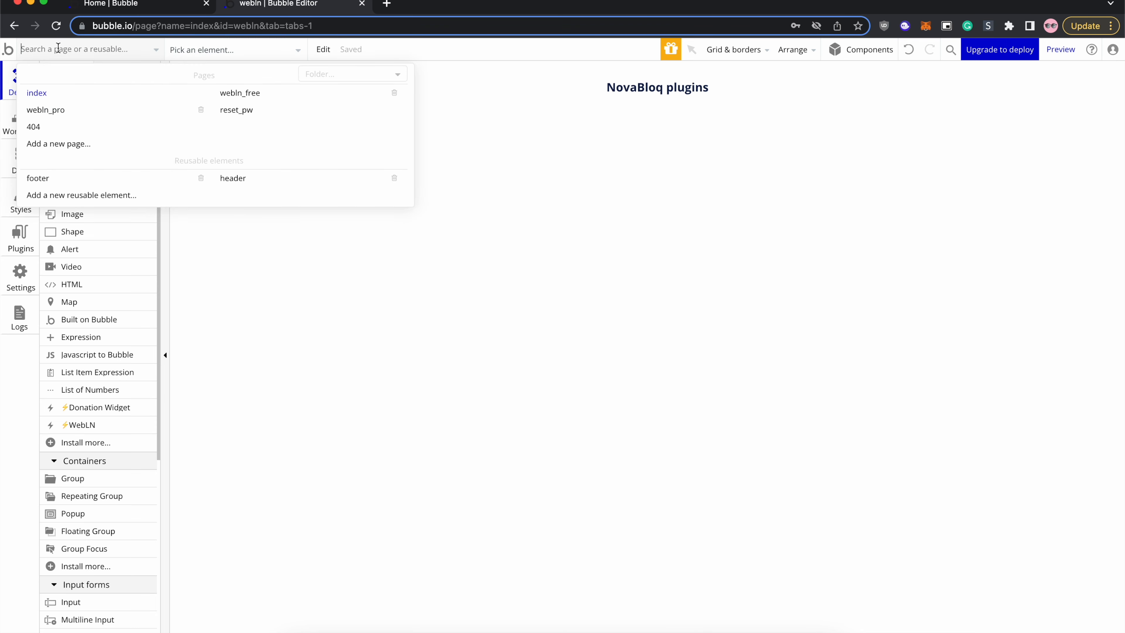
click(83, 148)
text(test)
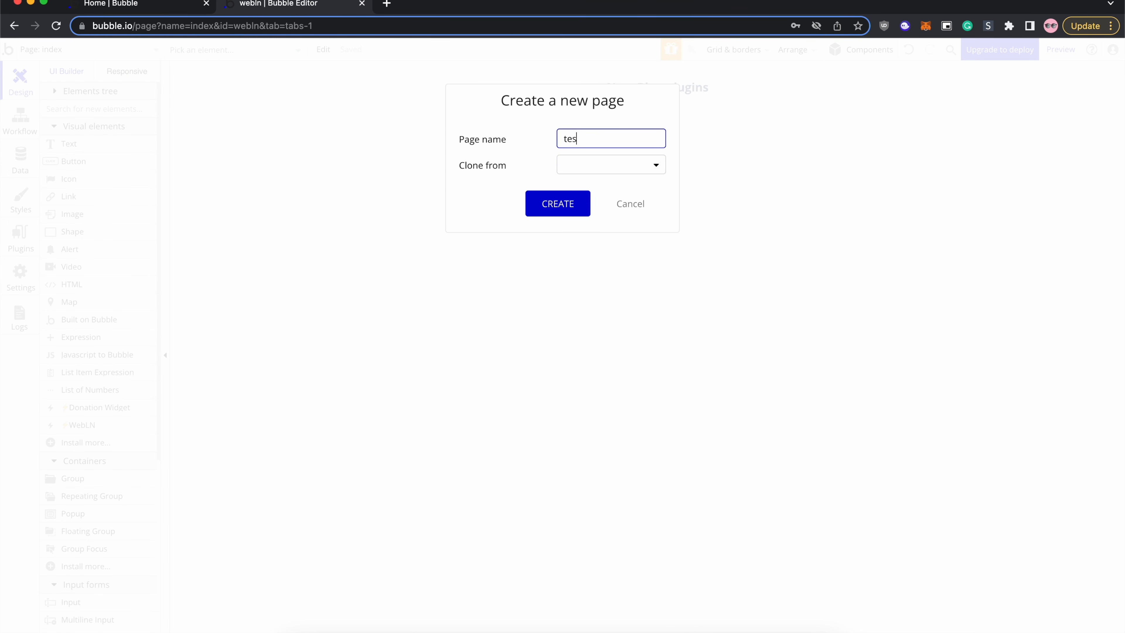
click(580, 211)
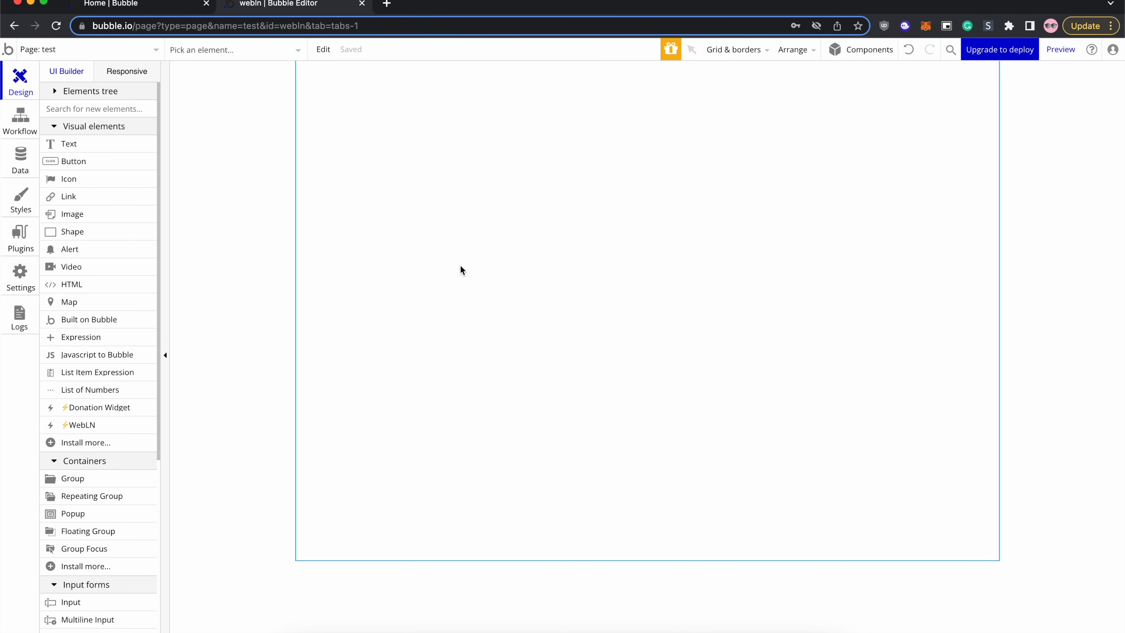
Search the installable plugins for webln, then close the plugin catalogue without installing anything
click(21, 248)
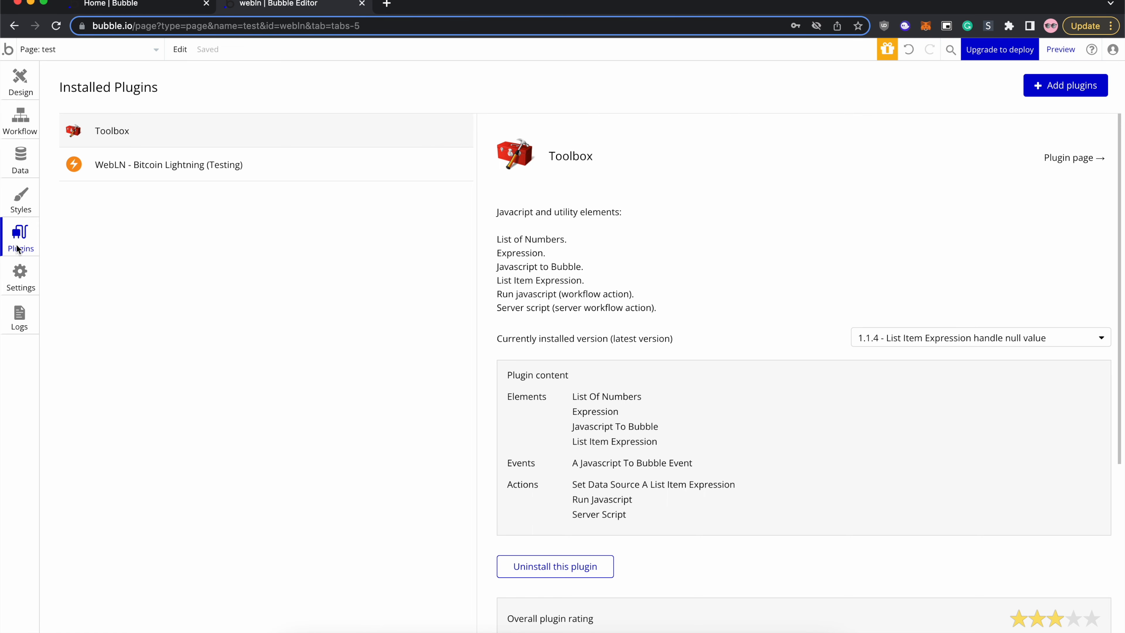
click(1048, 91)
text(webln)
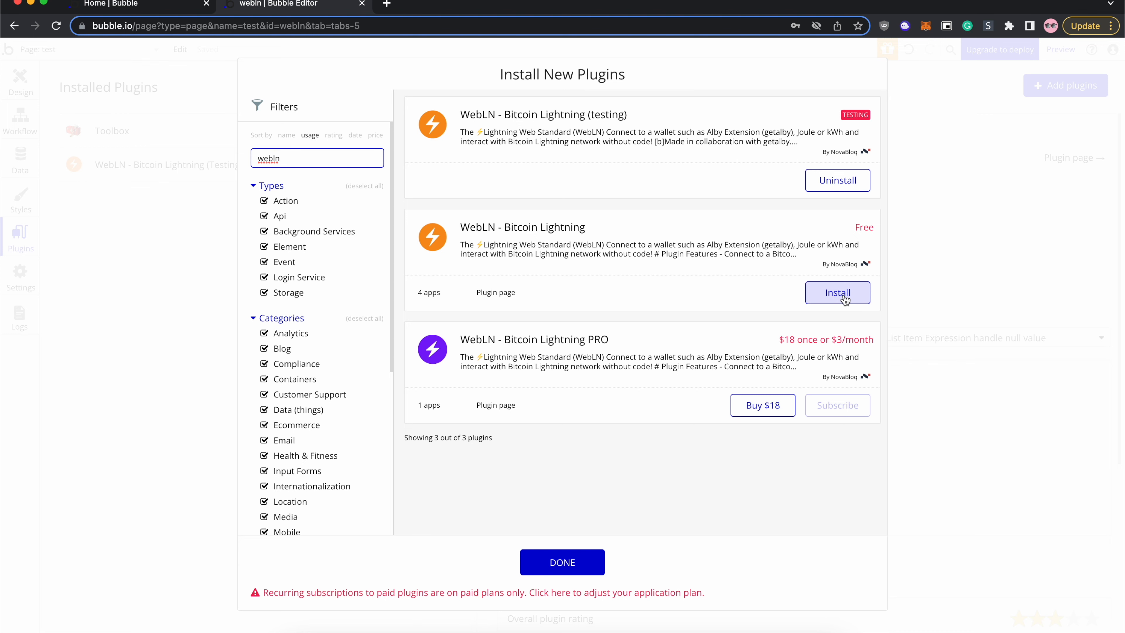
click(571, 561)
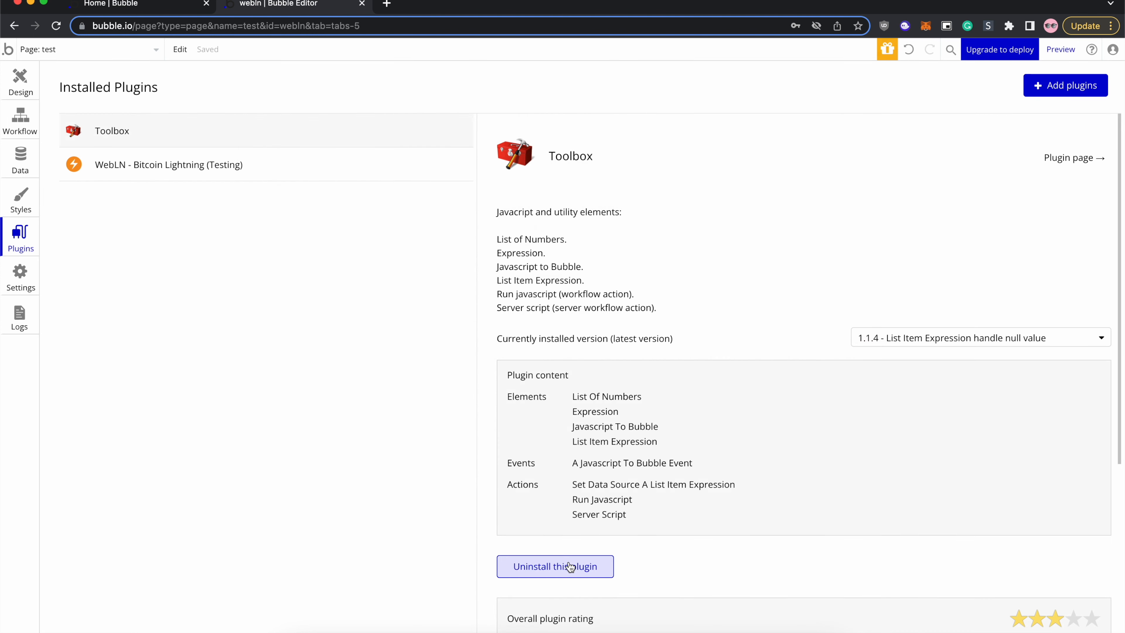
Examine the details and installation instructions on the plugin page of WebLN - Bitcoin Lightning (Testing), then close the page
click(312, 171)
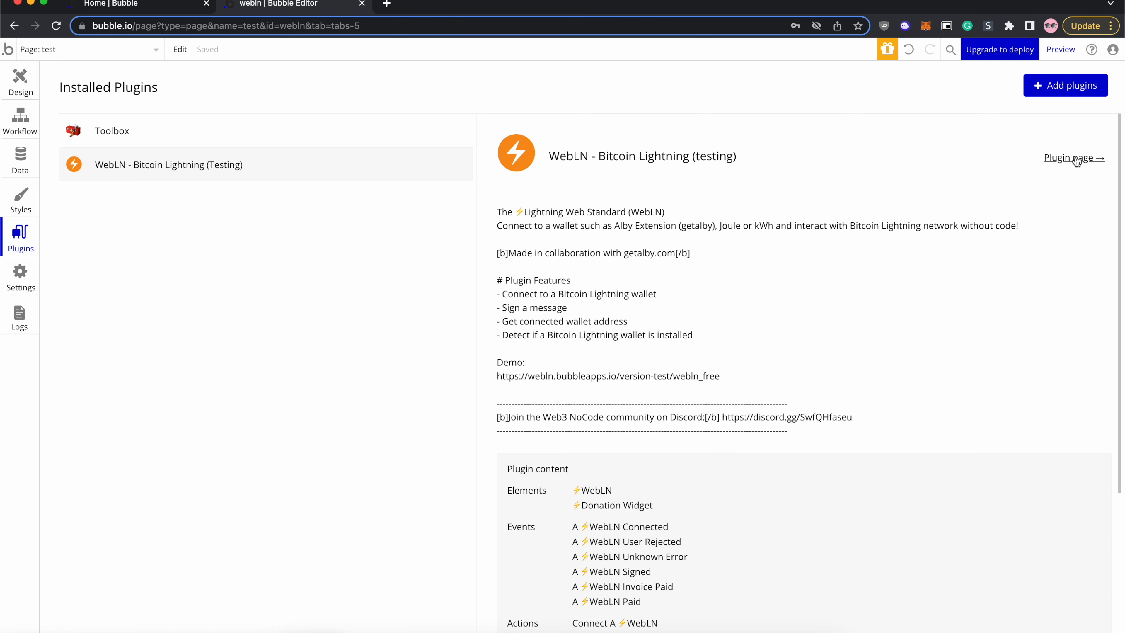
click(1068, 162)
scroll(237, 320, down, 3)
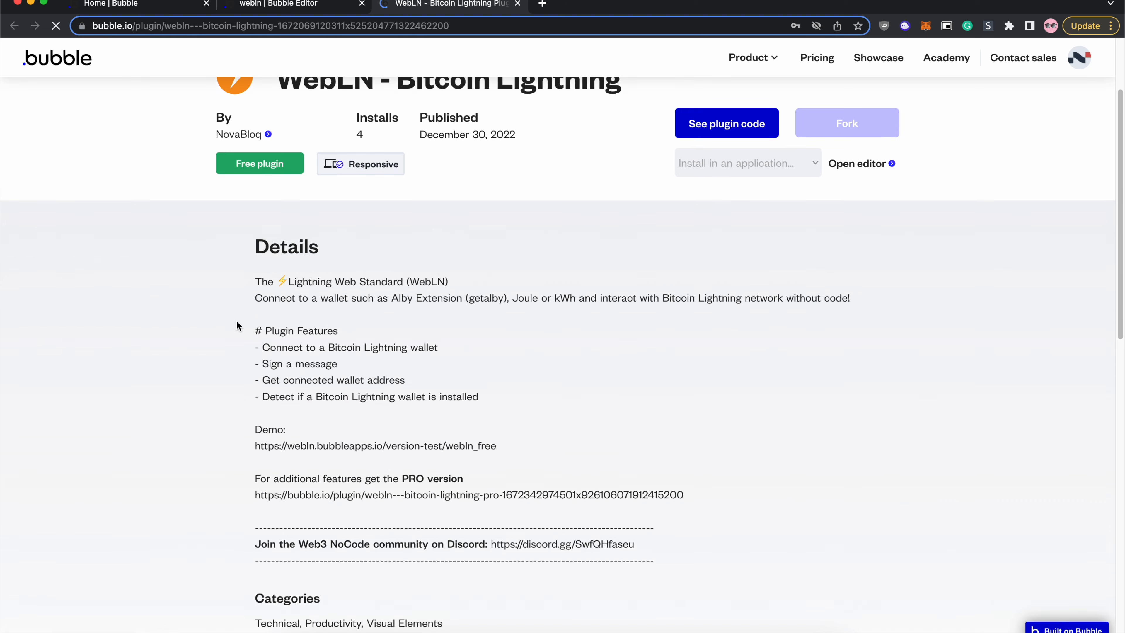
scroll(268, 291, down, 2)
scroll(238, 339, down, 8)
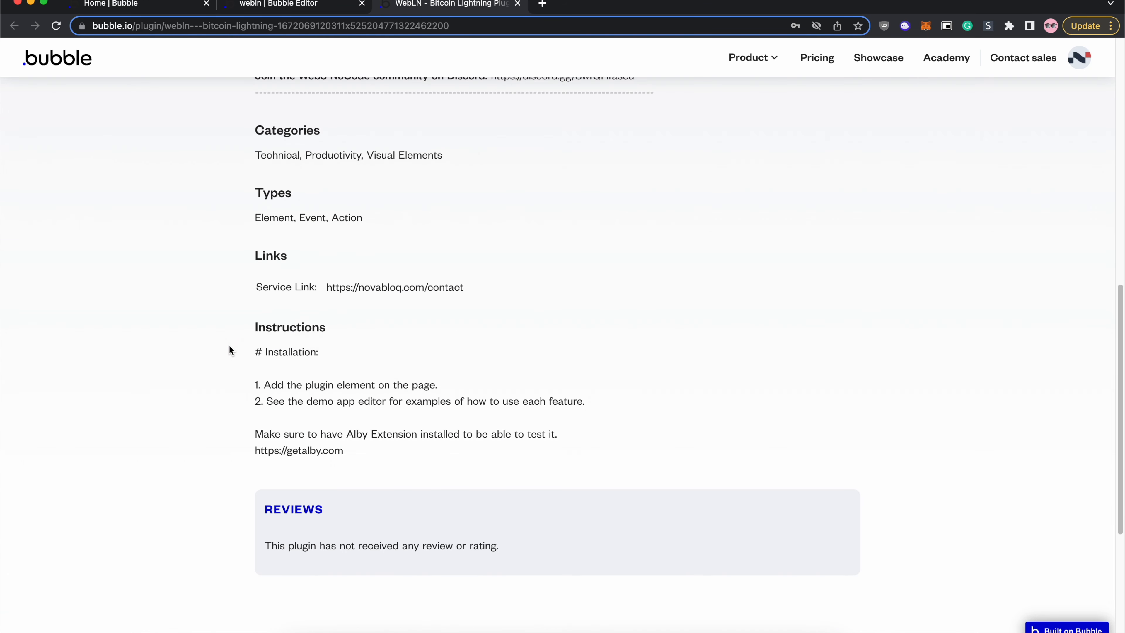
click(517, 4)
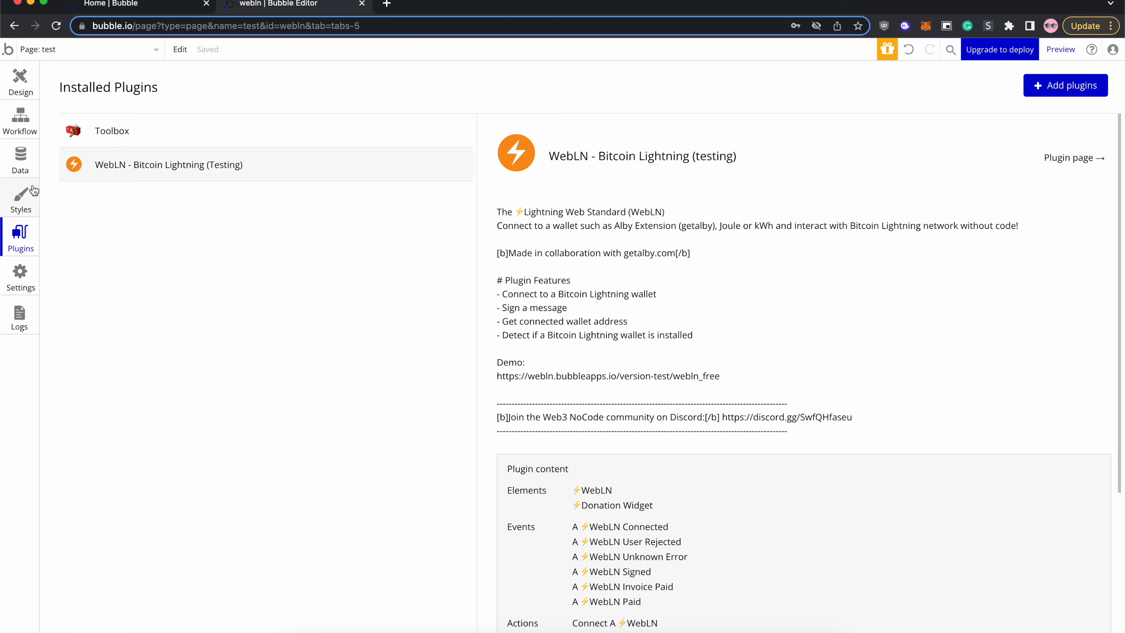
Place a Donation Widget element of 400 by 300 px on the test page, keeping its property editor clear of it
click(25, 89)
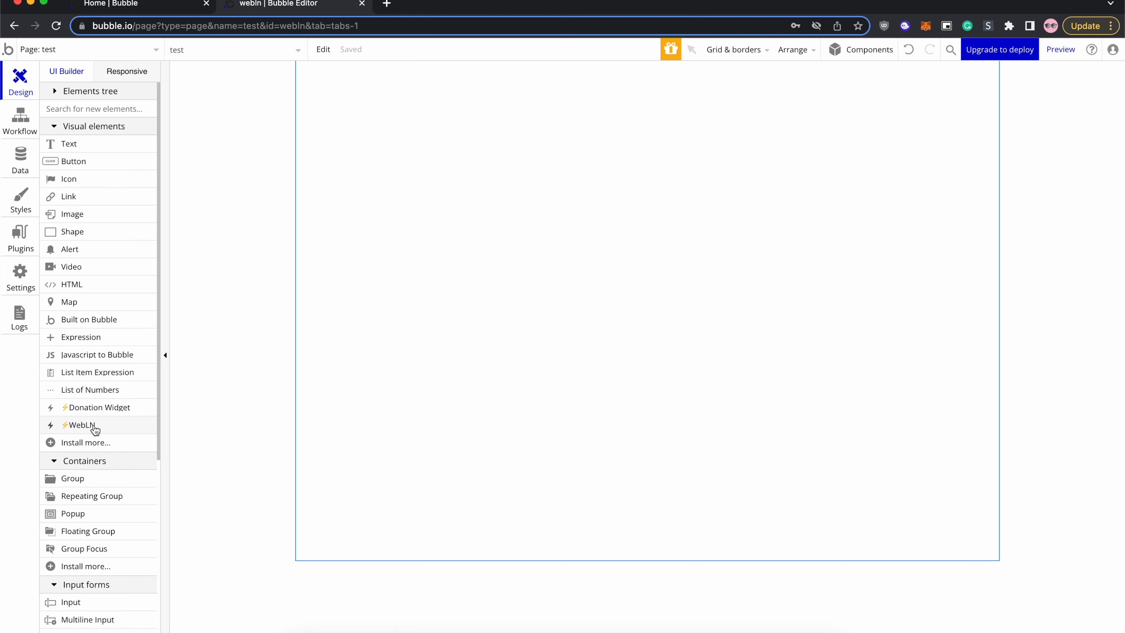
click(109, 408)
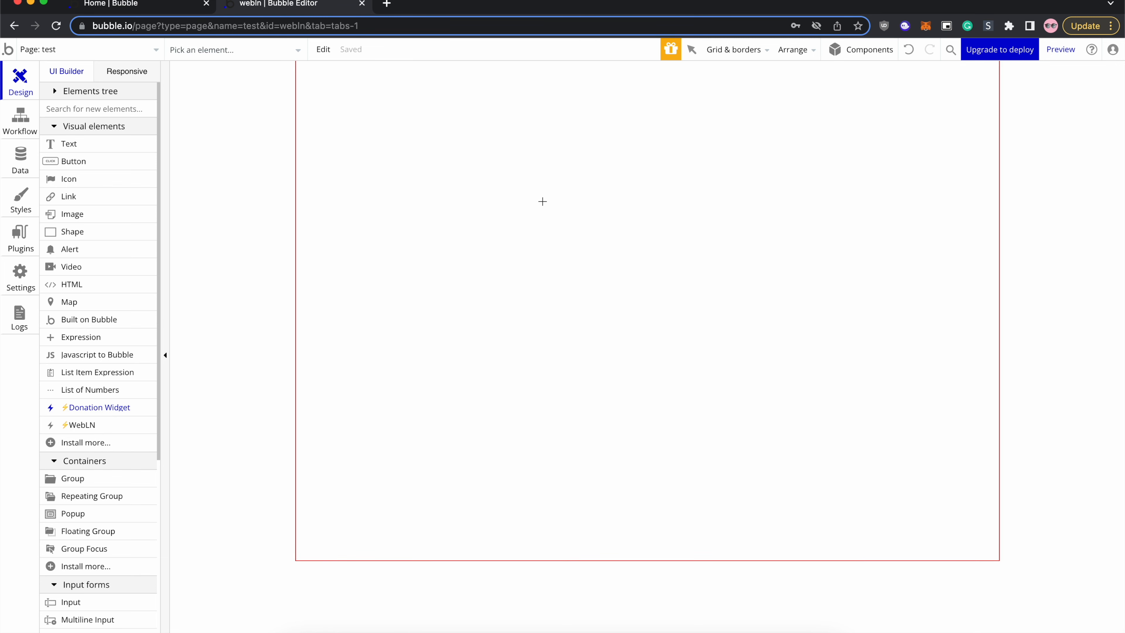
click(533, 199)
click(557, 222)
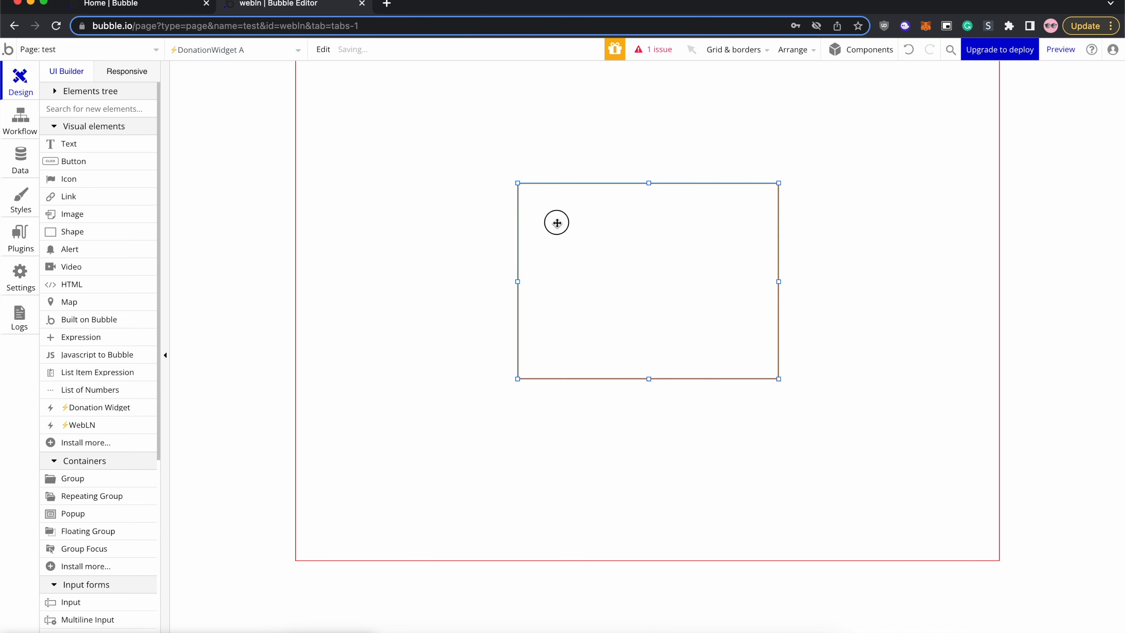
drag(678, 348, 240, 346)
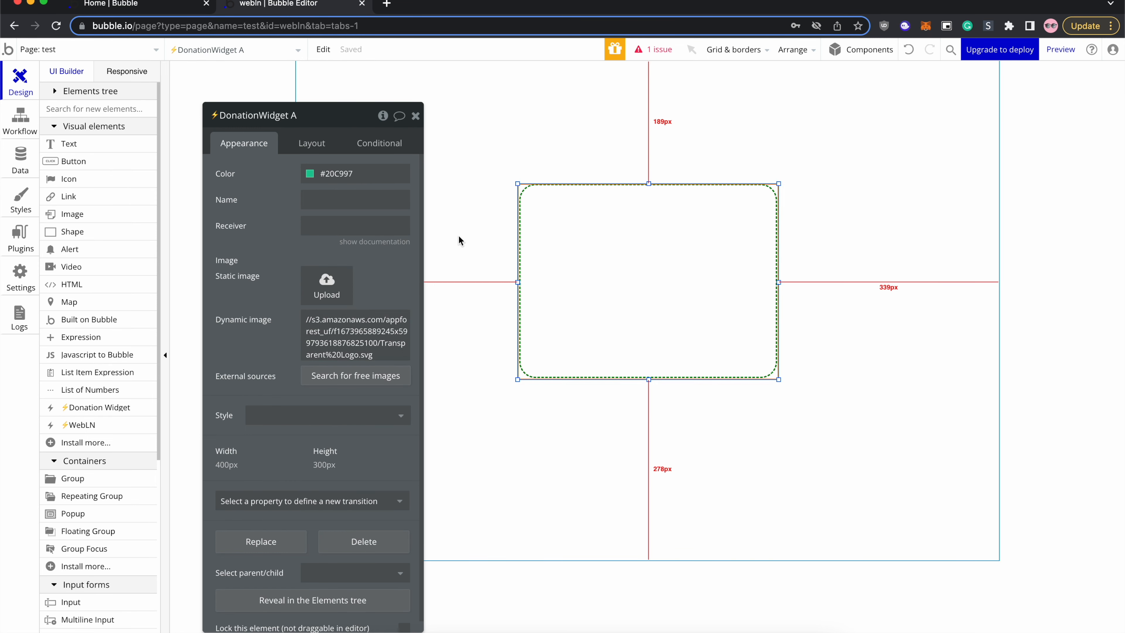
Set the donation widget's color to #1DD69E and its name to NovaBloq
click(361, 175)
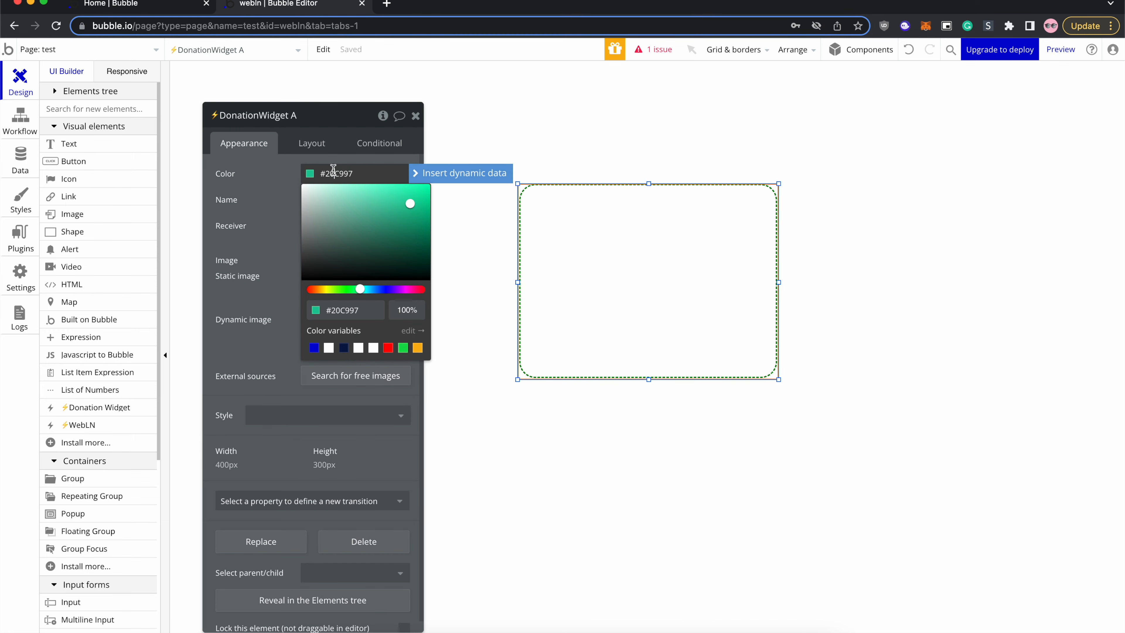
click(402, 201)
click(361, 202)
text(nov)
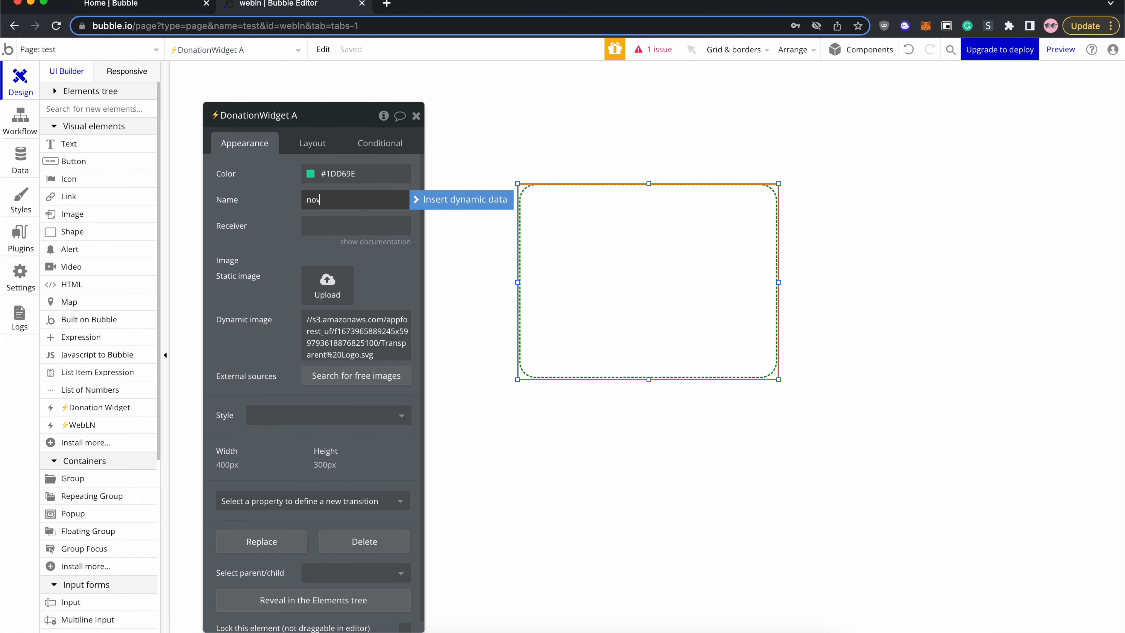
text(aBloq)
drag(312, 202, 289, 199)
text(N)
click(266, 205)
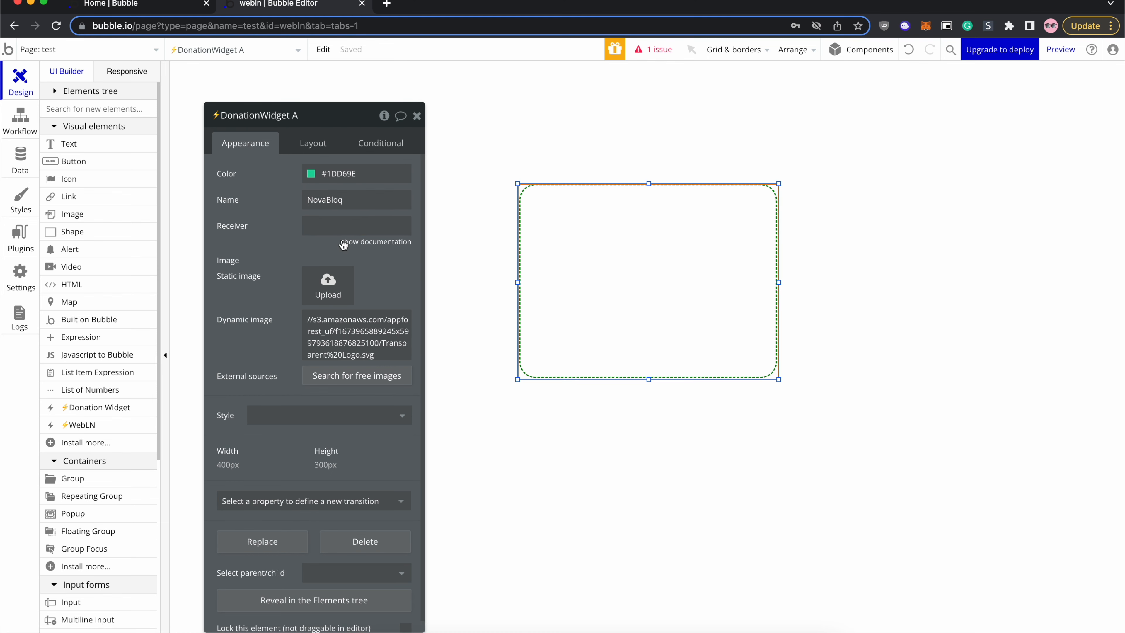
Show the documentation for the donation widget's receiver and enter the recipient's Lightning address there
click(365, 245)
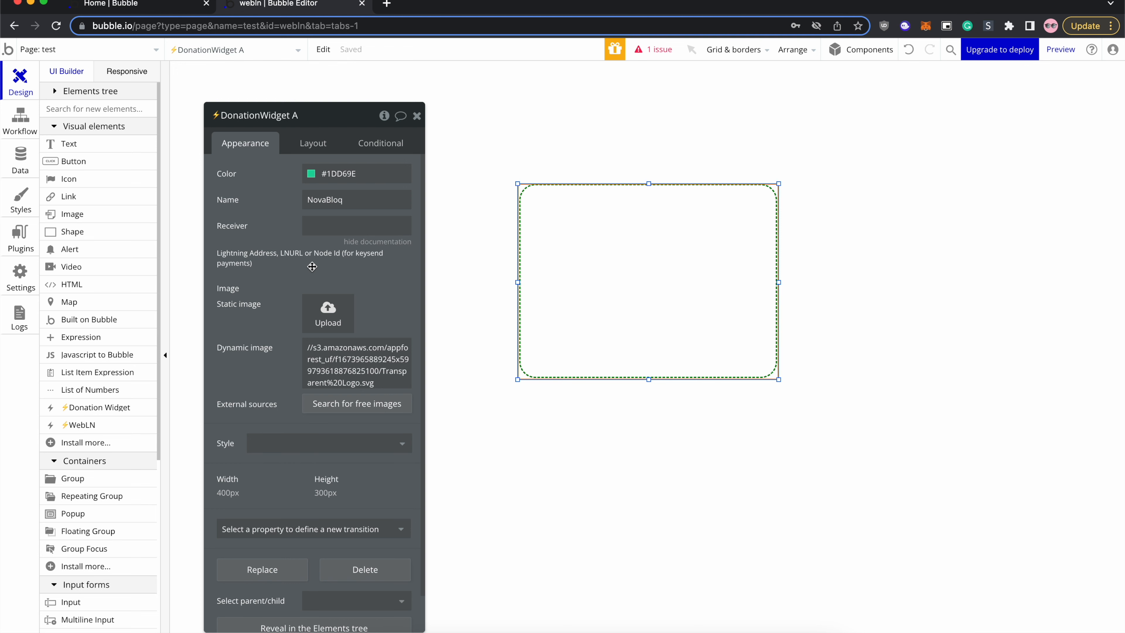
click(324, 227)
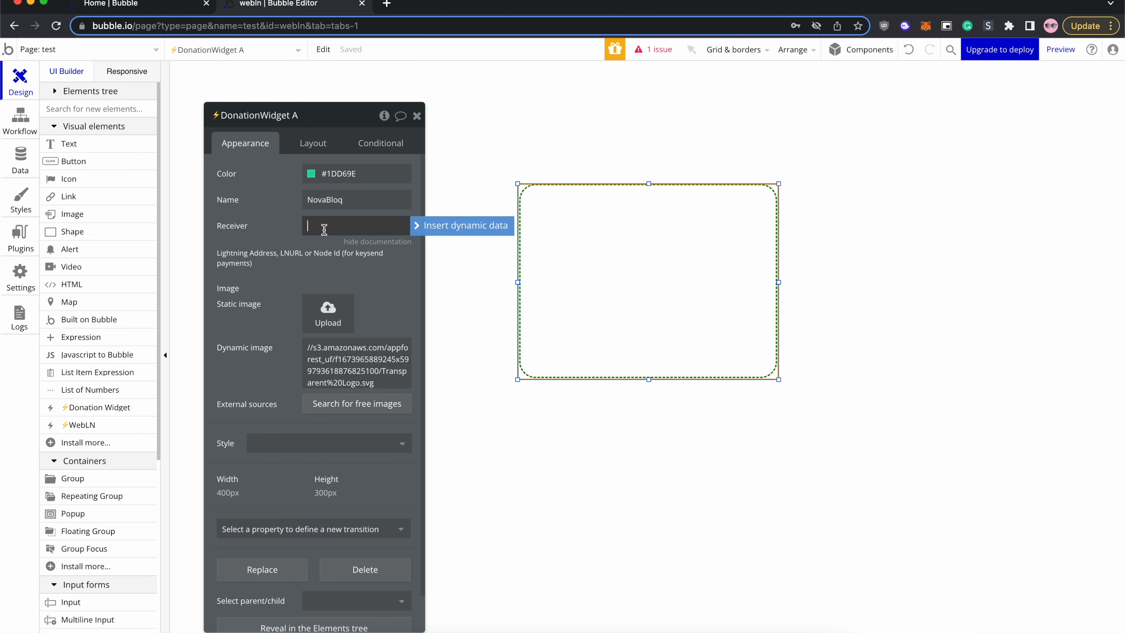
key(ctrl+v)
click(276, 228)
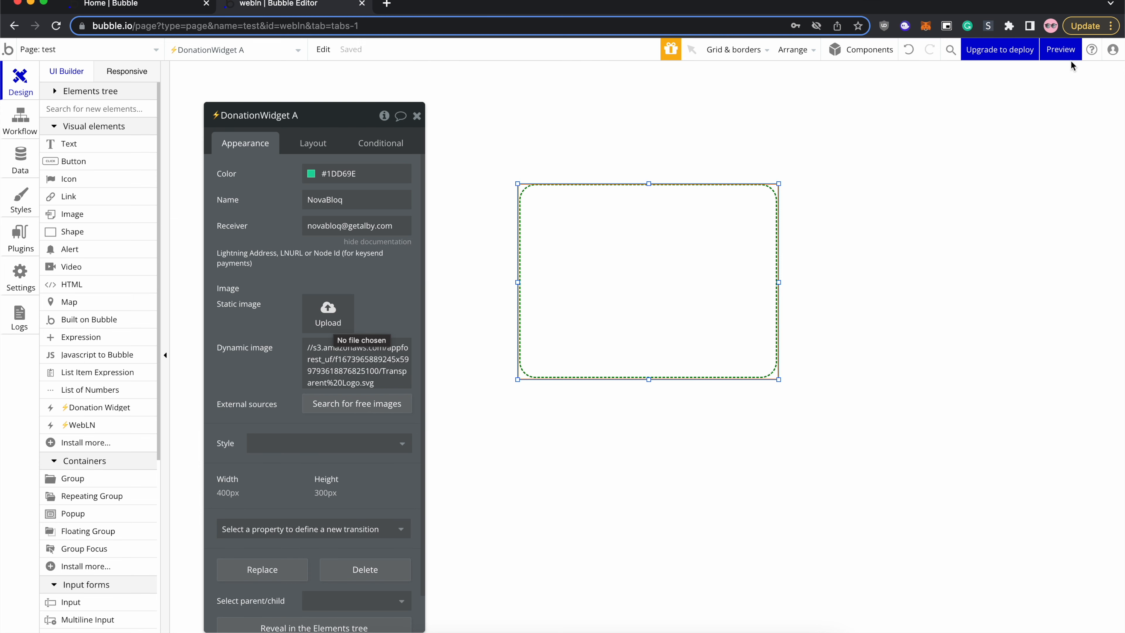
Preview the test page and run a 10 sats donation through the widget without a note, up to its QR code
click(1062, 54)
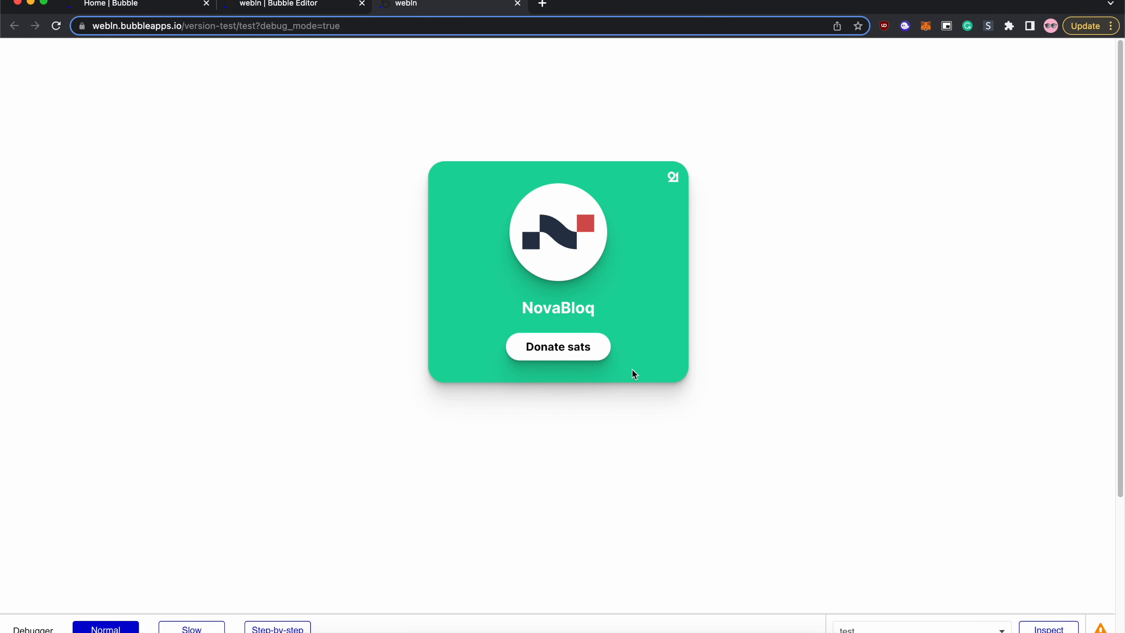
click(544, 350)
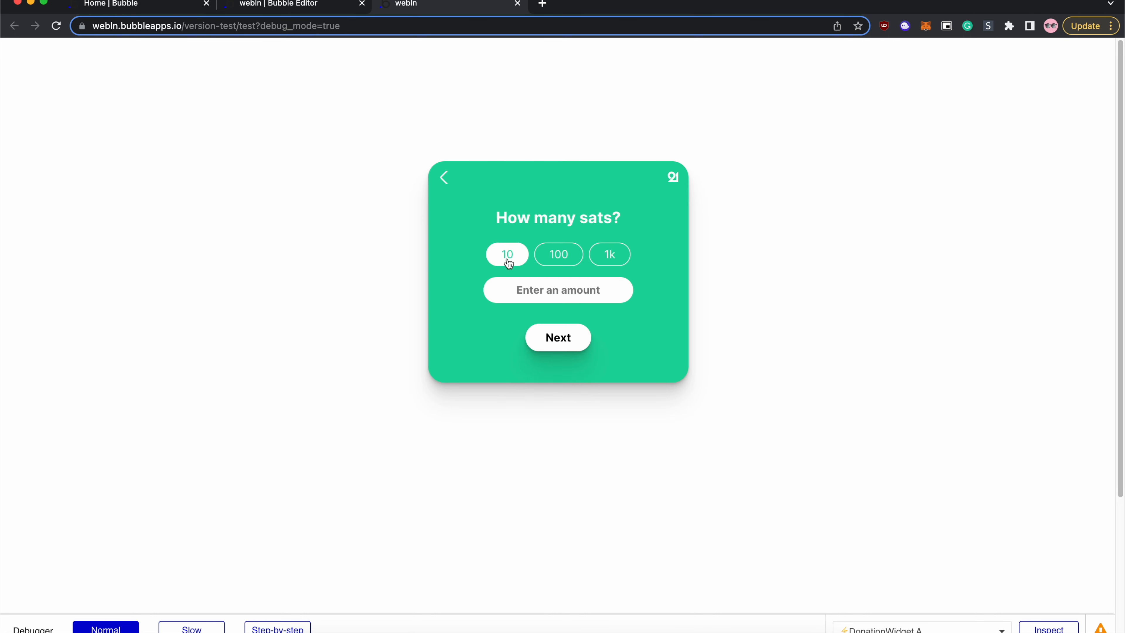
click(517, 264)
click(571, 340)
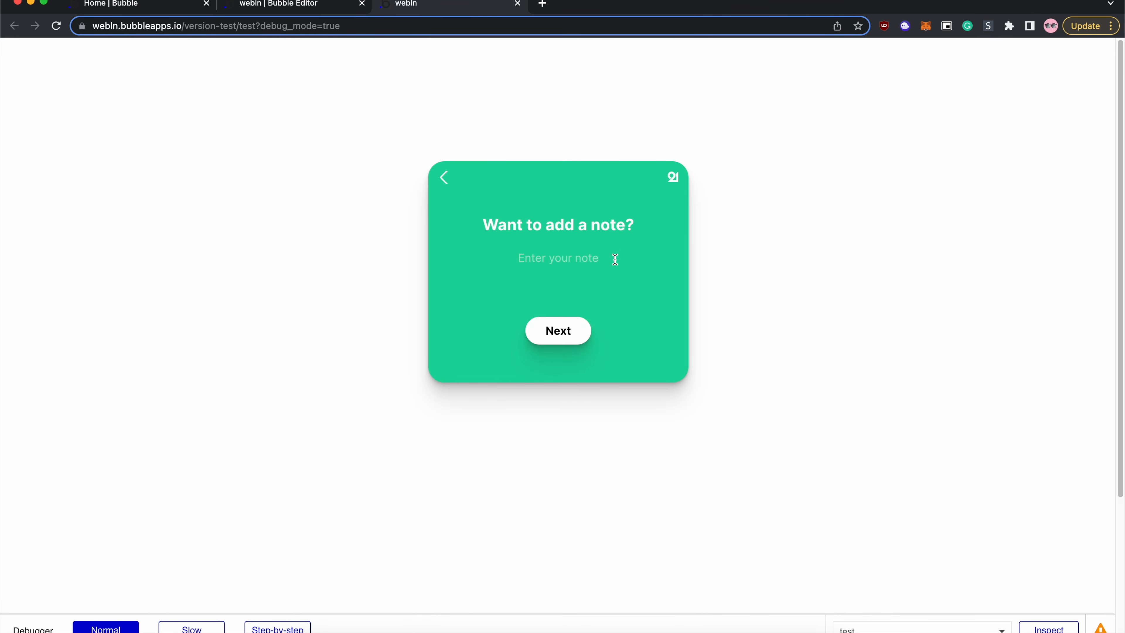
click(555, 329)
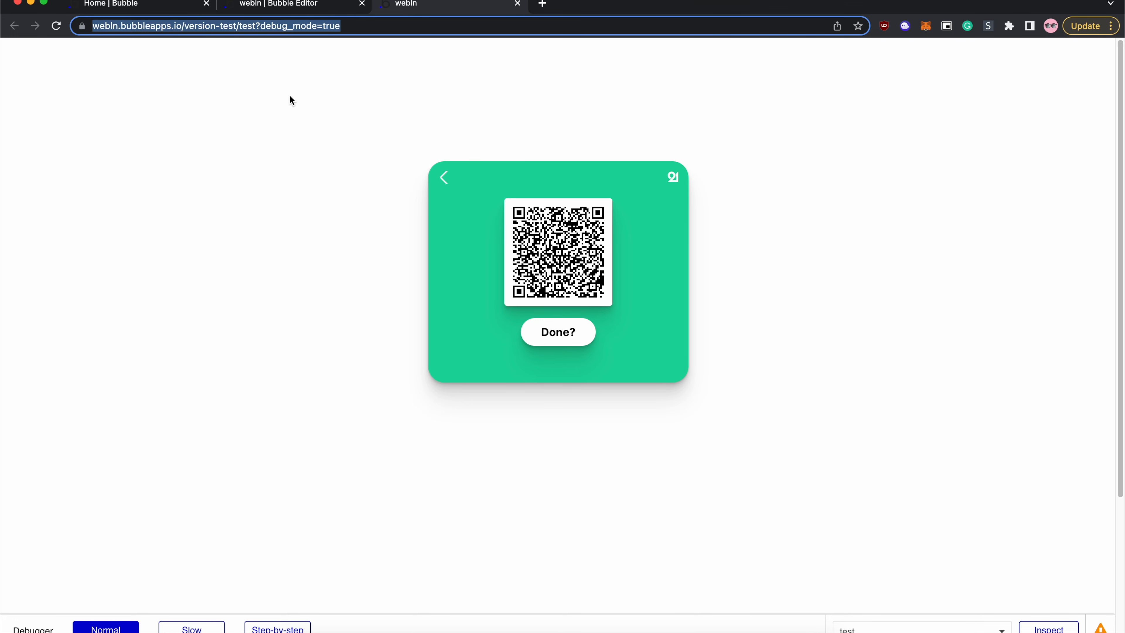
key(ctrl+Right)
click(322, 30)
text(https://webln.bubbleapps.io/version-test/test?debug_mode=true)
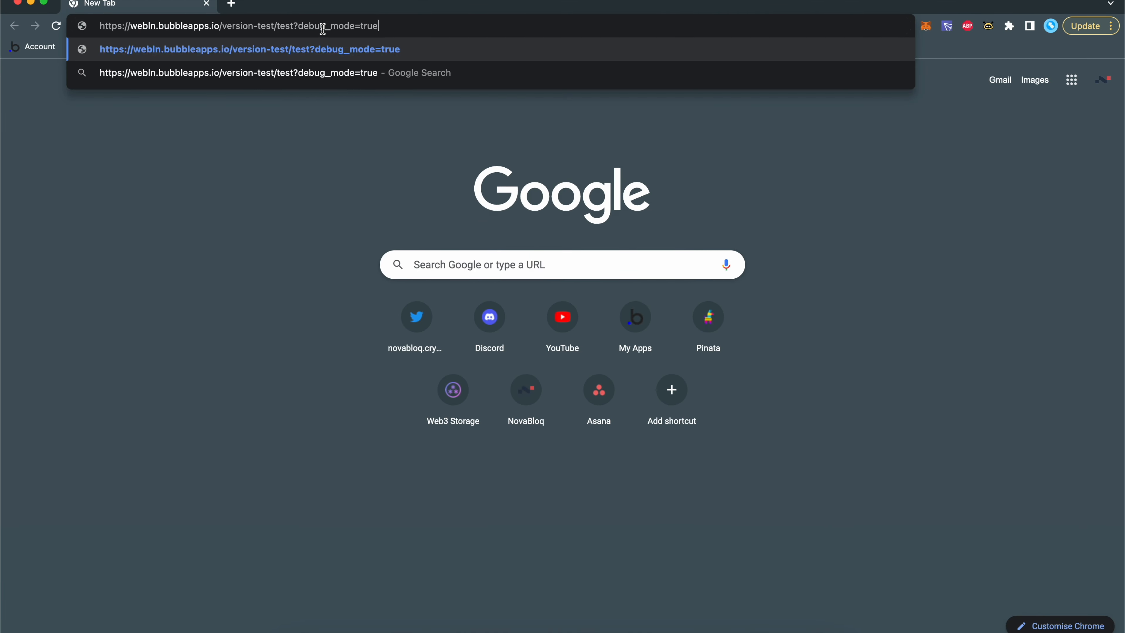
key(Return)
View the account overview and recent transactions in the Alby wallet, then close the wallet
click(989, 26)
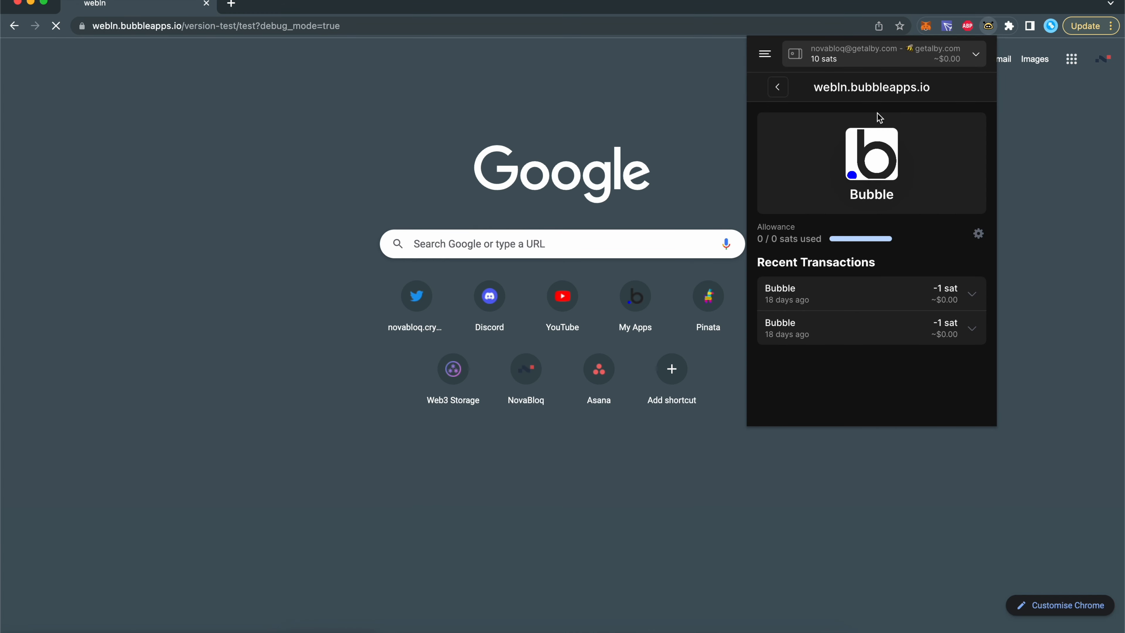
click(775, 83)
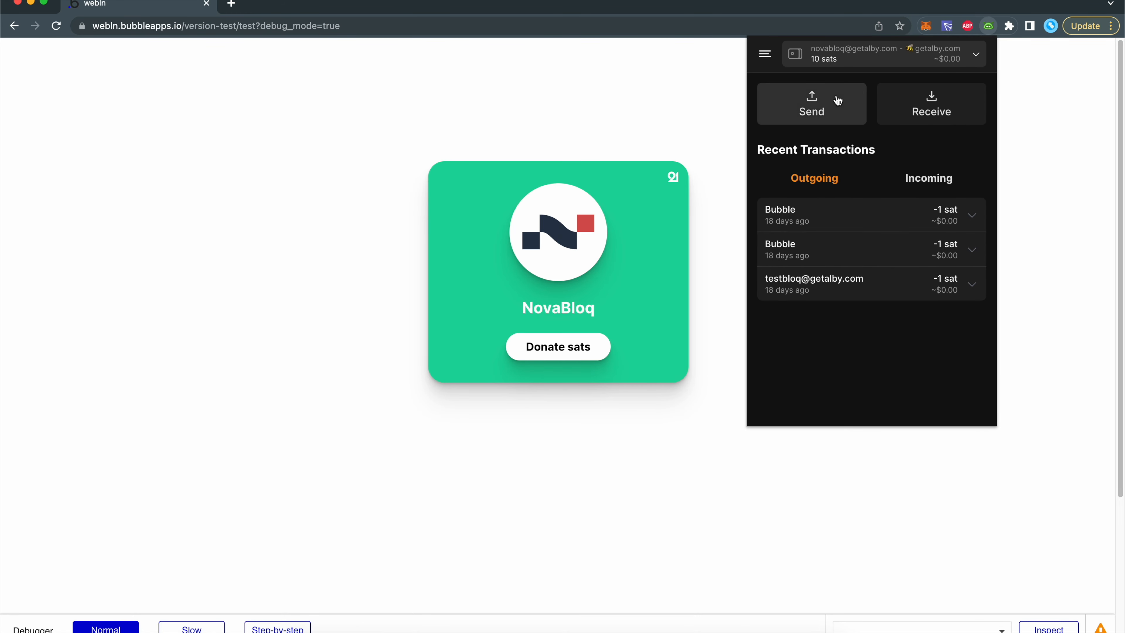
click(678, 112)
Request a 10 sats donation without a note from the widget and cancel the payment in the Alby wallet
click(552, 350)
click(515, 265)
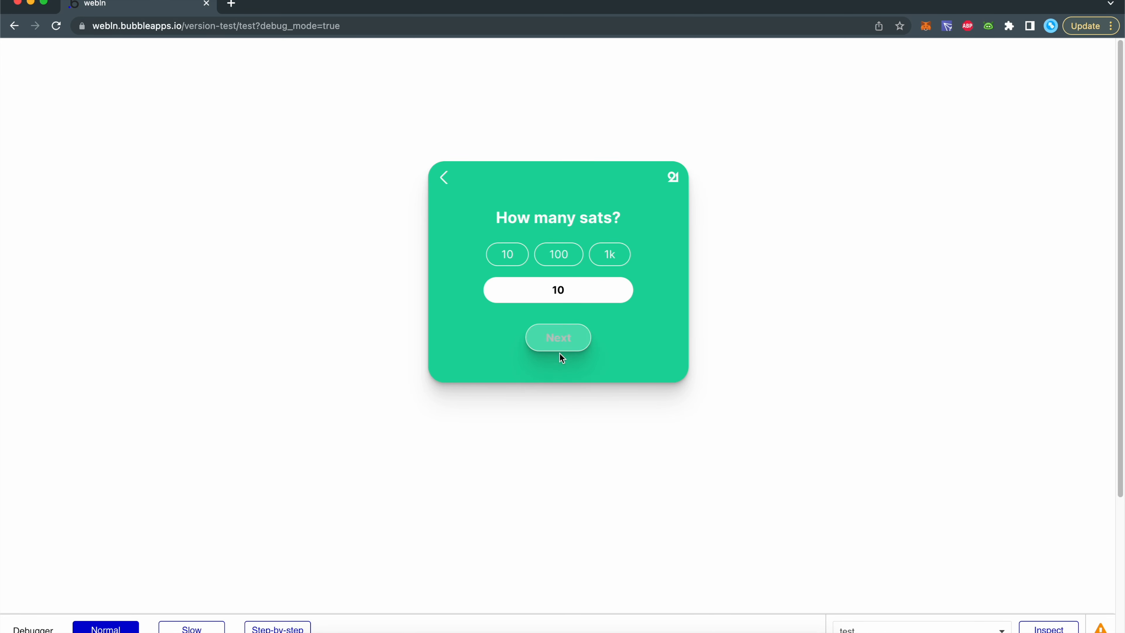
click(561, 346)
click(561, 341)
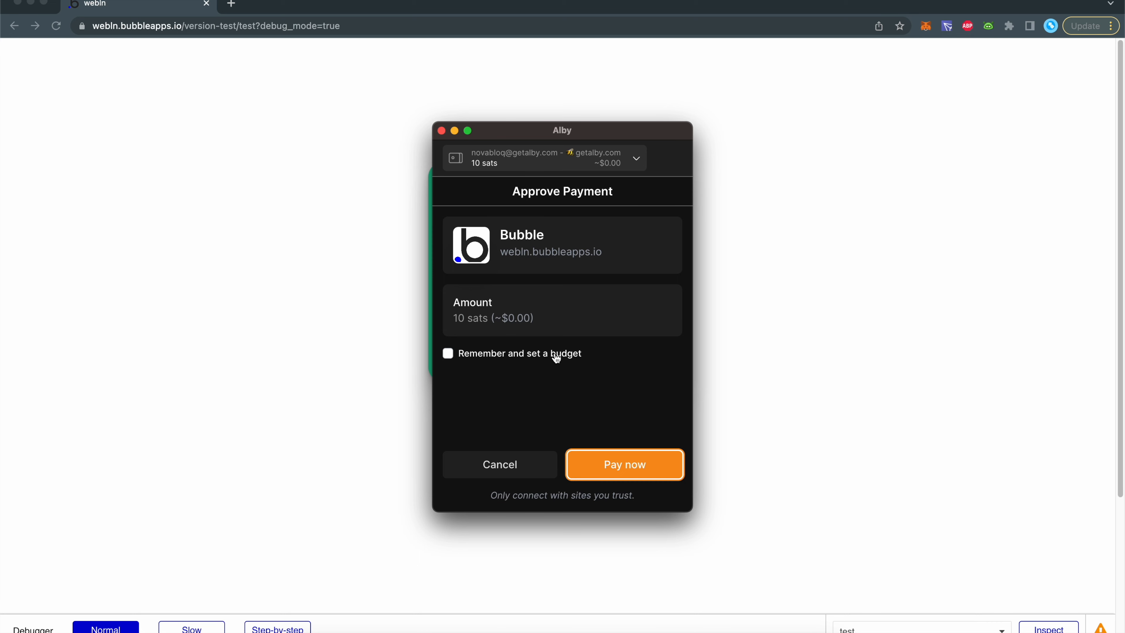
drag(603, 141, 847, 116)
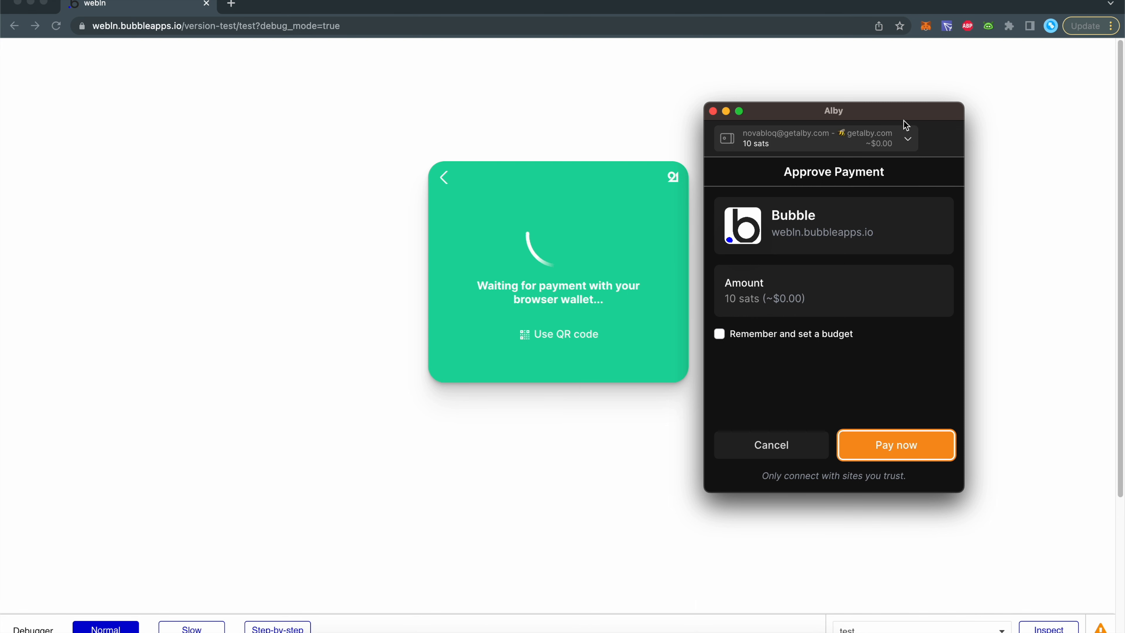
click(778, 455)
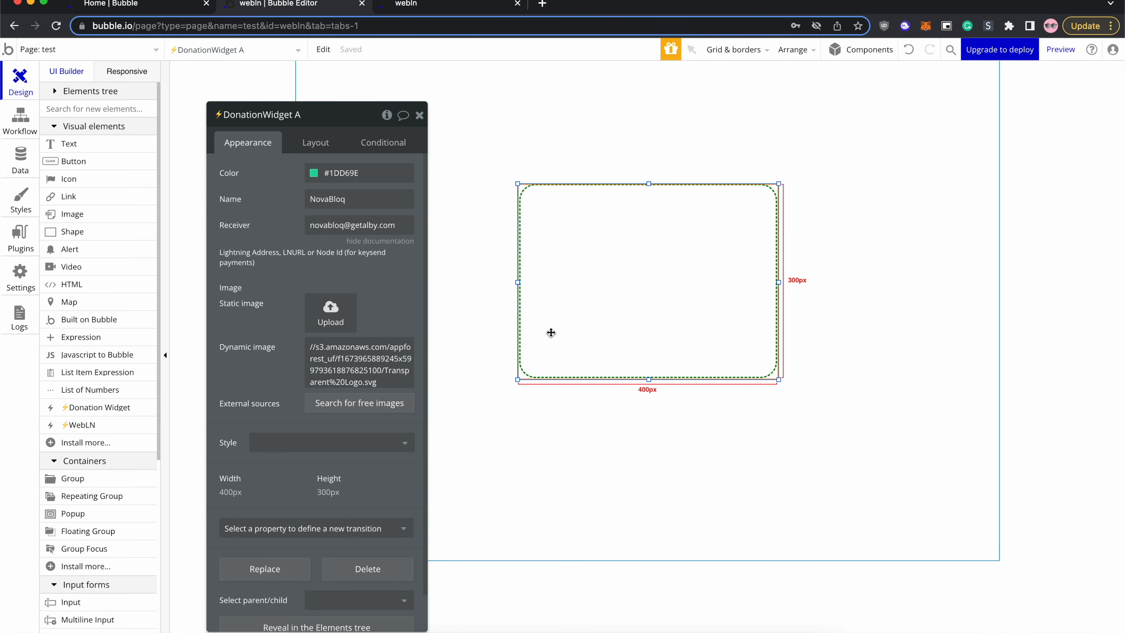
Move the donation widget down to the lower part of the test page
click(972, 177)
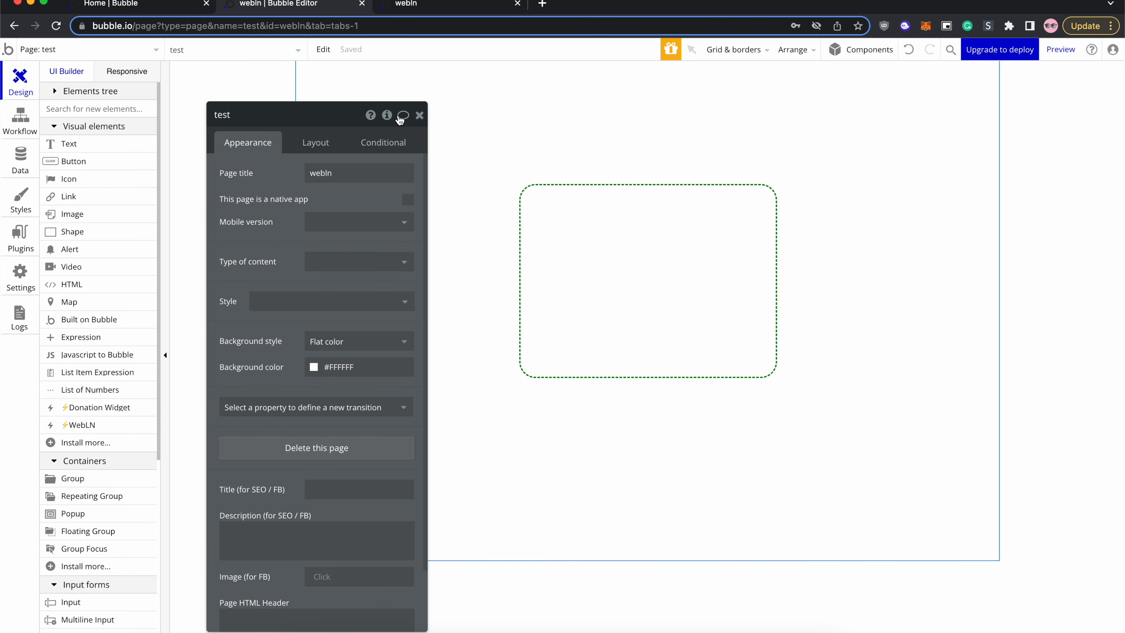
click(419, 115)
drag(623, 243, 603, 402)
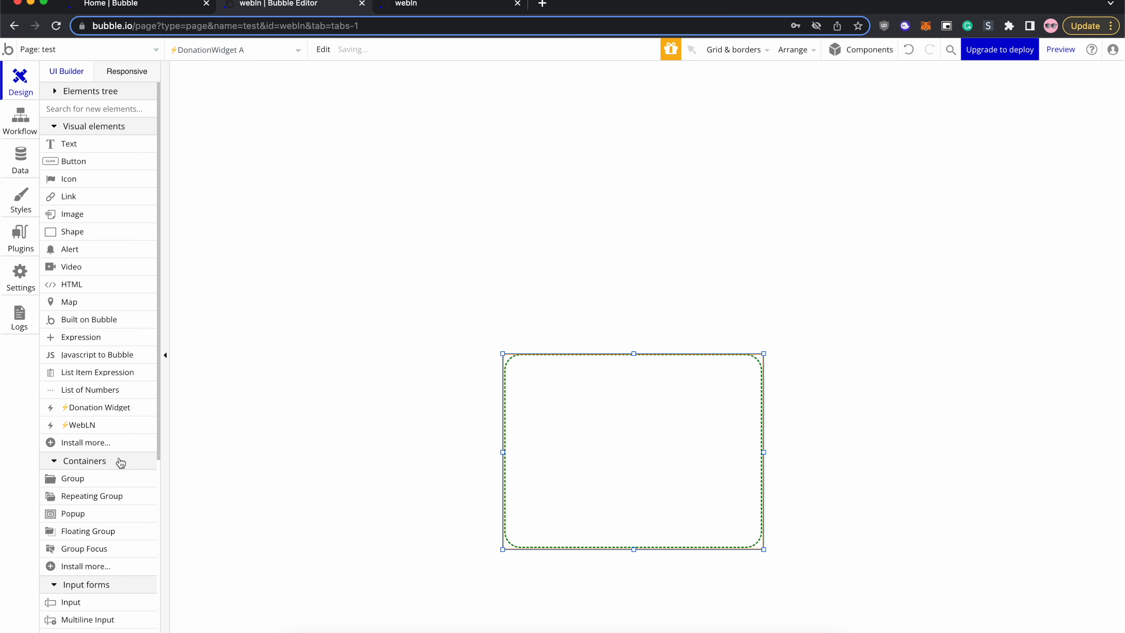
Place a WebLN element on the empty page area above and beside the donation widget
click(96, 426)
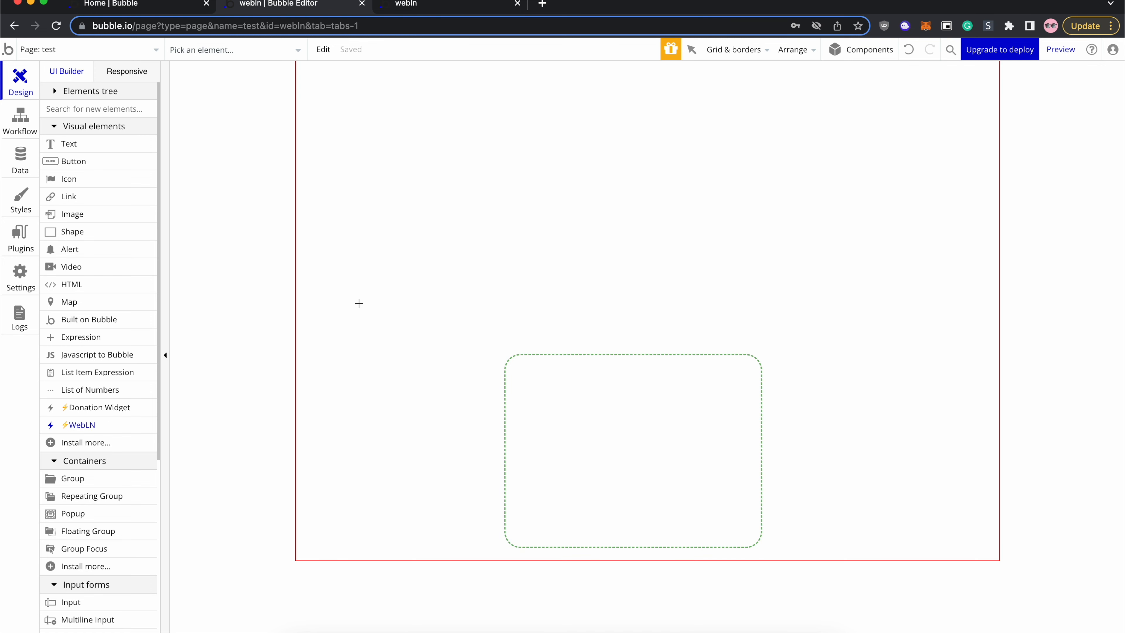
click(369, 301)
drag(376, 311, 364, 327)
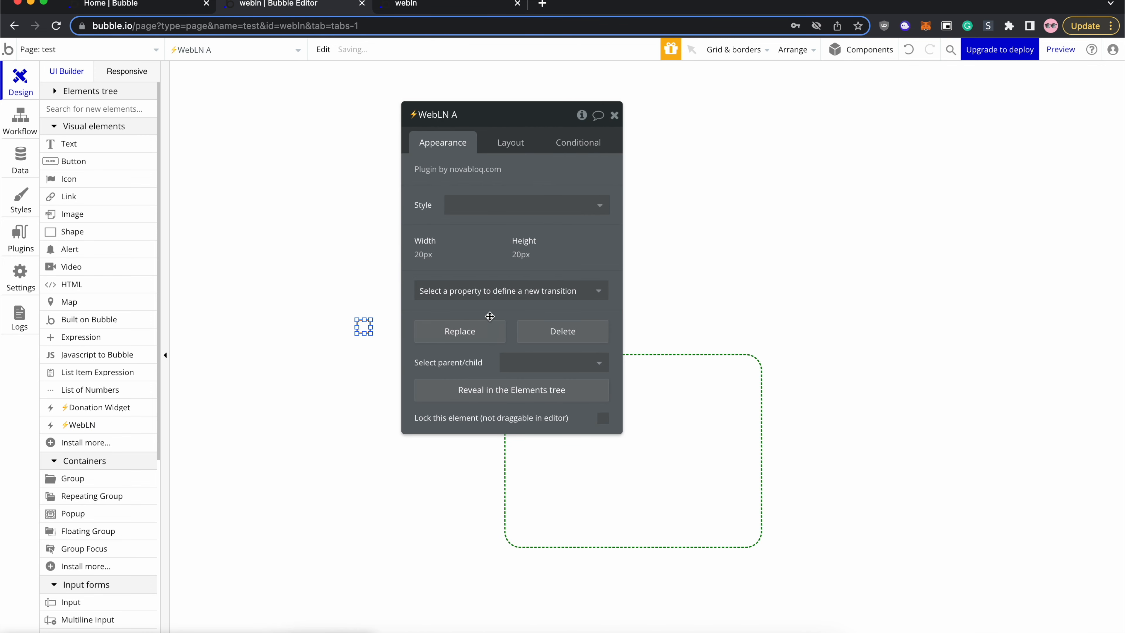
click(456, 9)
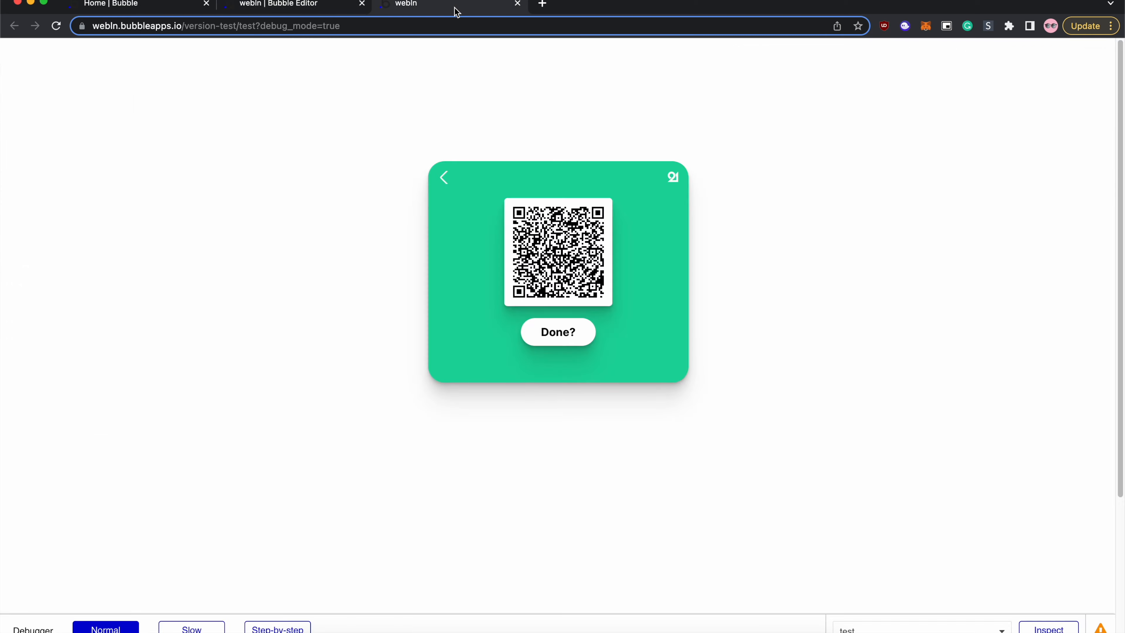
click(306, 3)
click(361, 325)
mouse_move(361, 325)
mouse_down()
mouse_move(409, 276)
mouse_move(353, 330)
mouse_up()
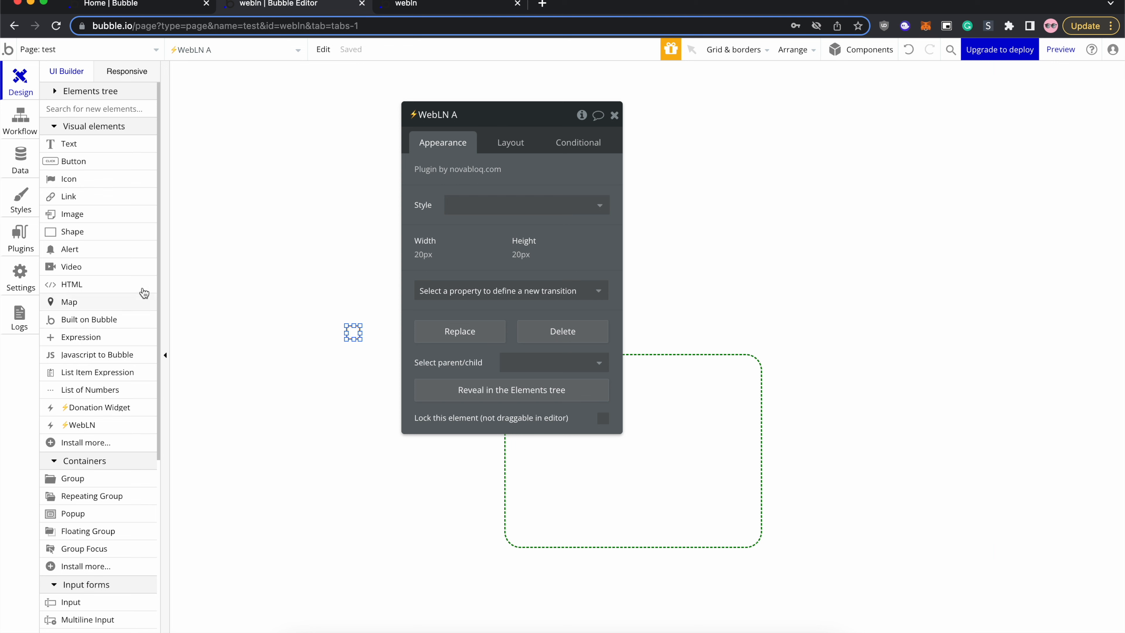
Add a button above the donation widget near the top of the page and label it Connect
click(84, 163)
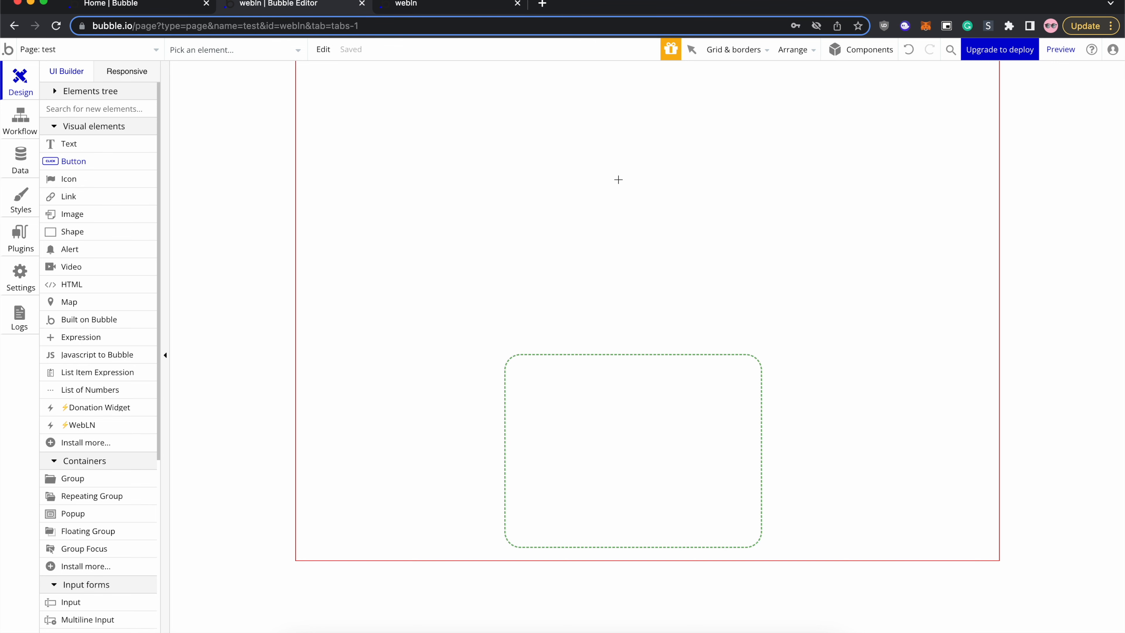
click(580, 144)
click(659, 156)
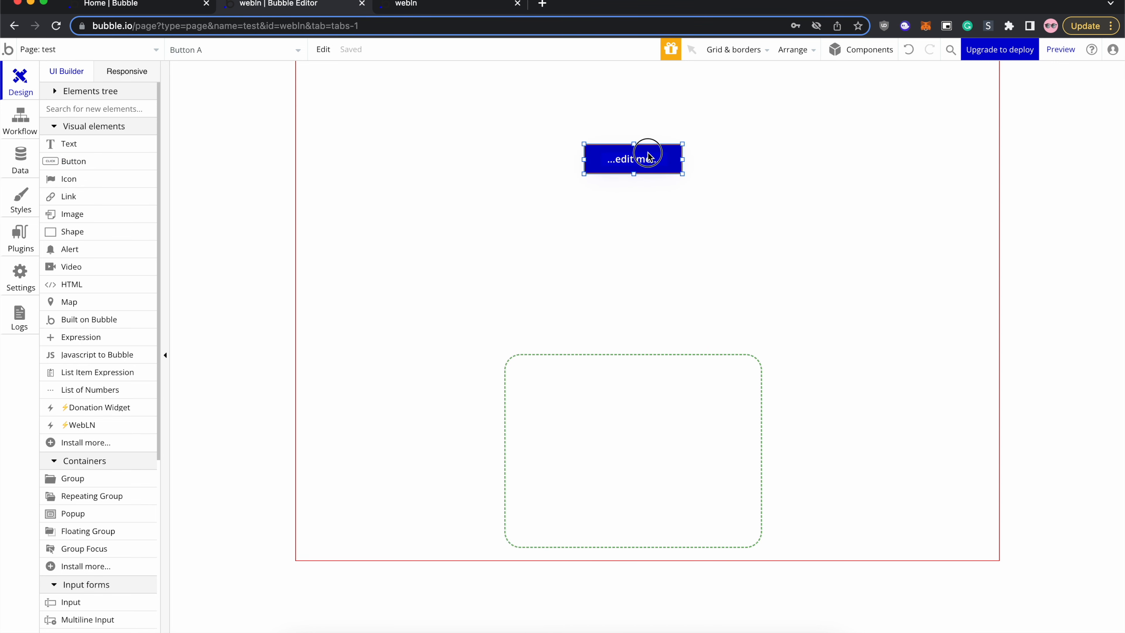
double_click(659, 156)
text(Connect)
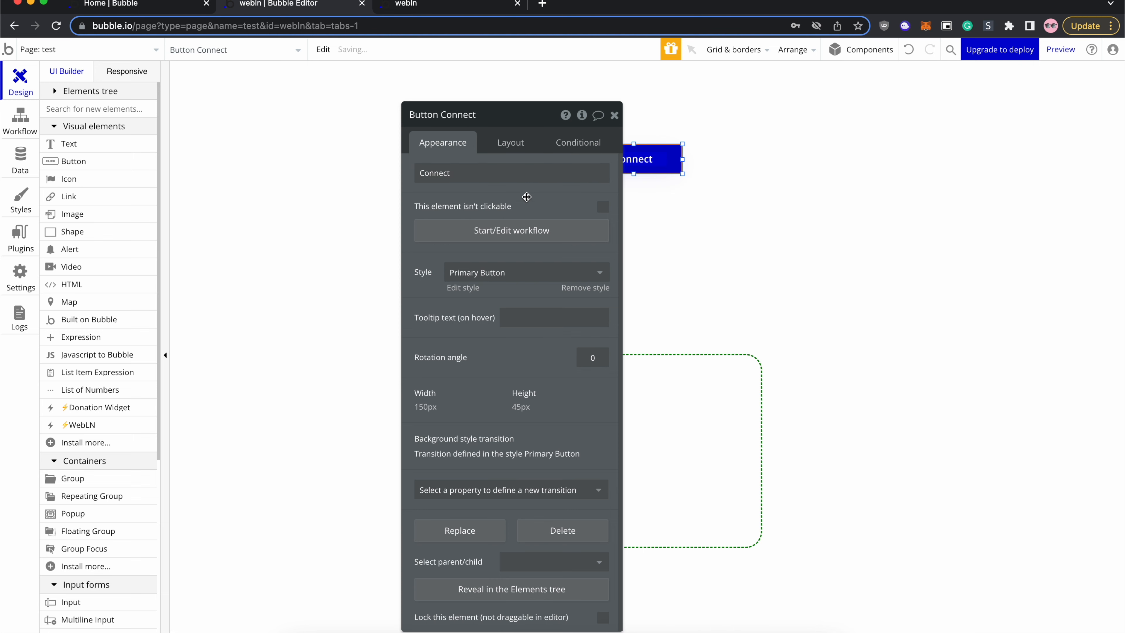
Create a workflow for the Connect button with the element action Connect a WebLN, targeting WebLN A
click(497, 232)
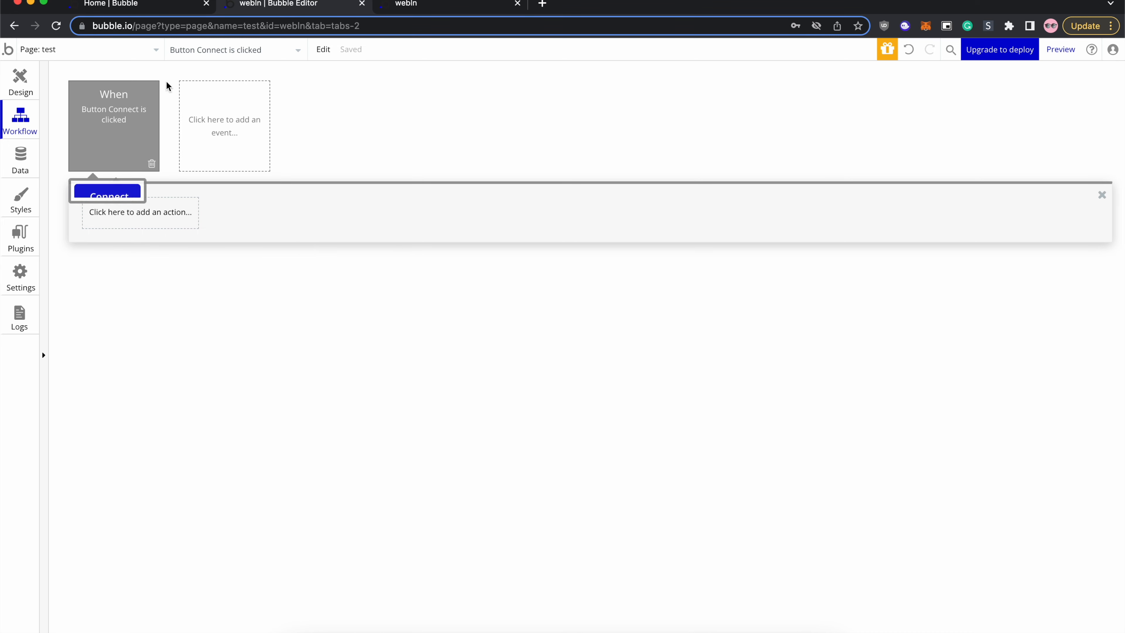
click(105, 222)
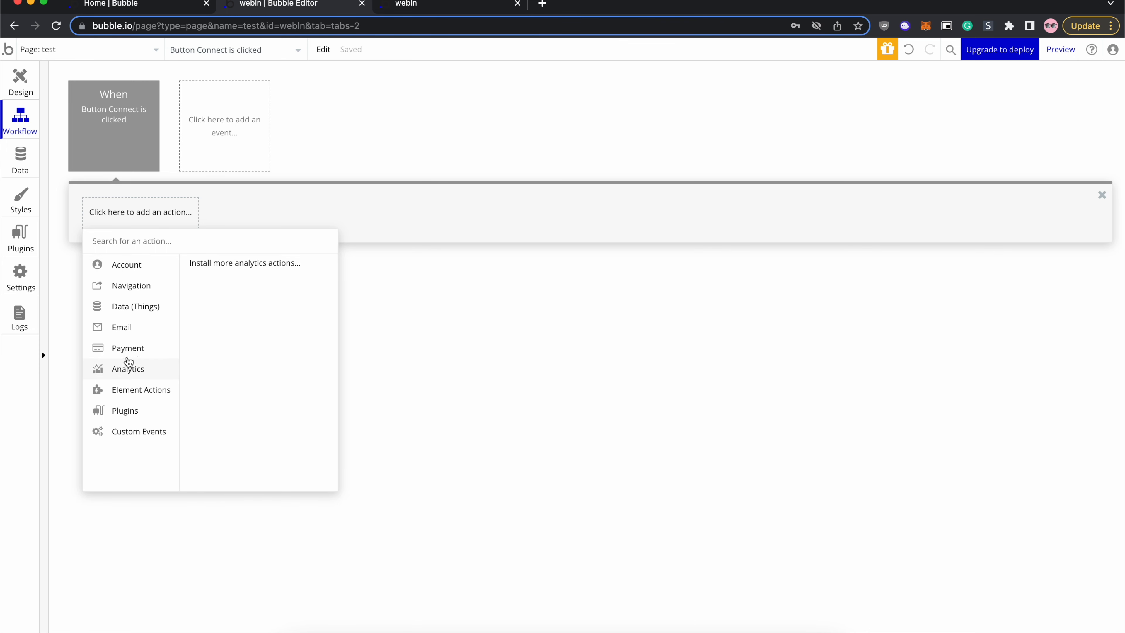
mouse_move(133, 392)
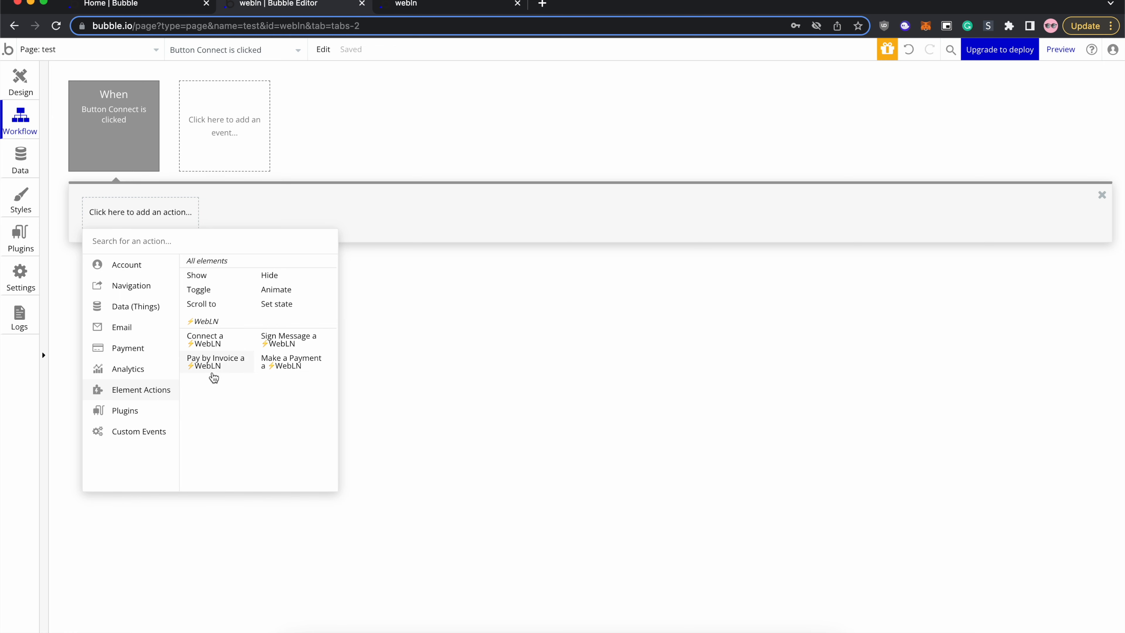
click(208, 340)
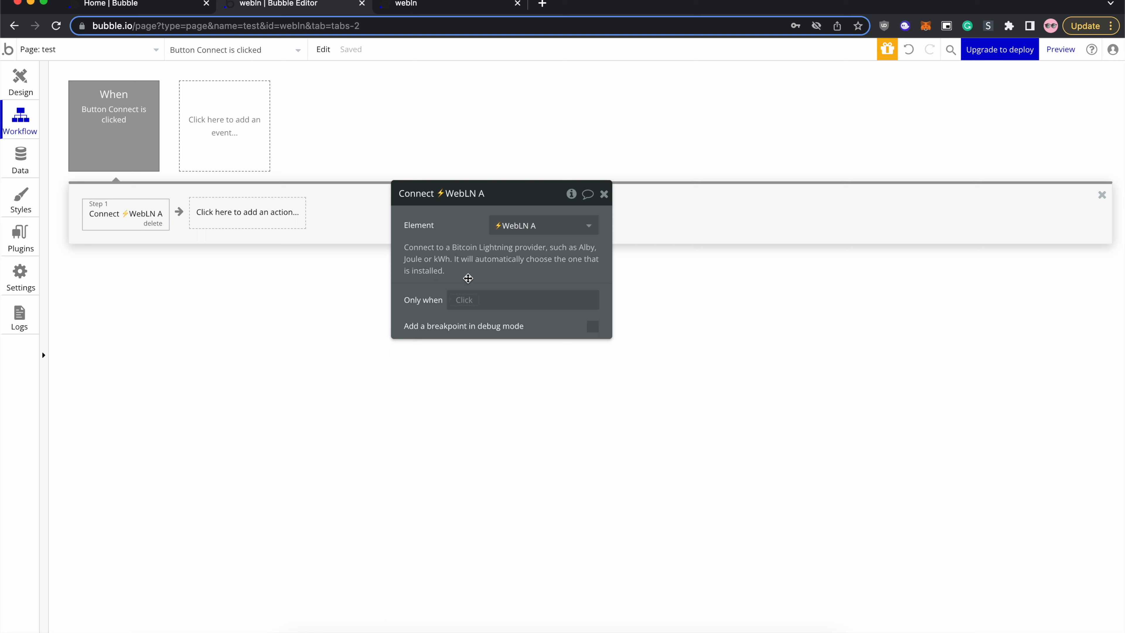
Add a text element below the Connect button that dynamically displays WebLN A's Is Connected
click(23, 88)
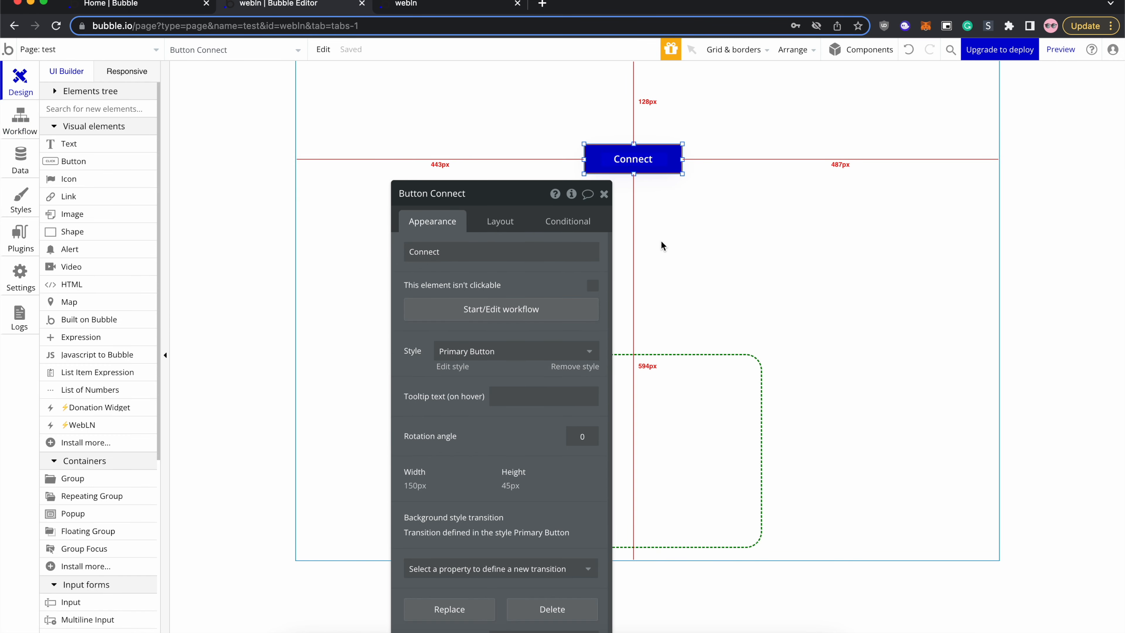
click(69, 144)
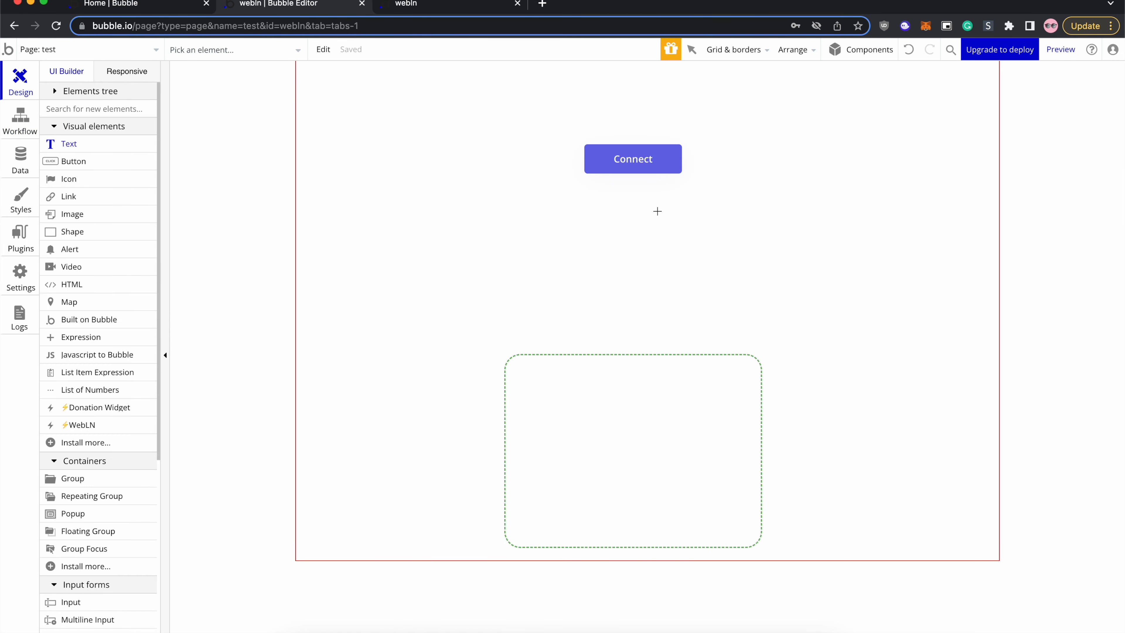
click(513, 203)
drag(623, 218, 688, 220)
click(479, 254)
key(BackSpace)
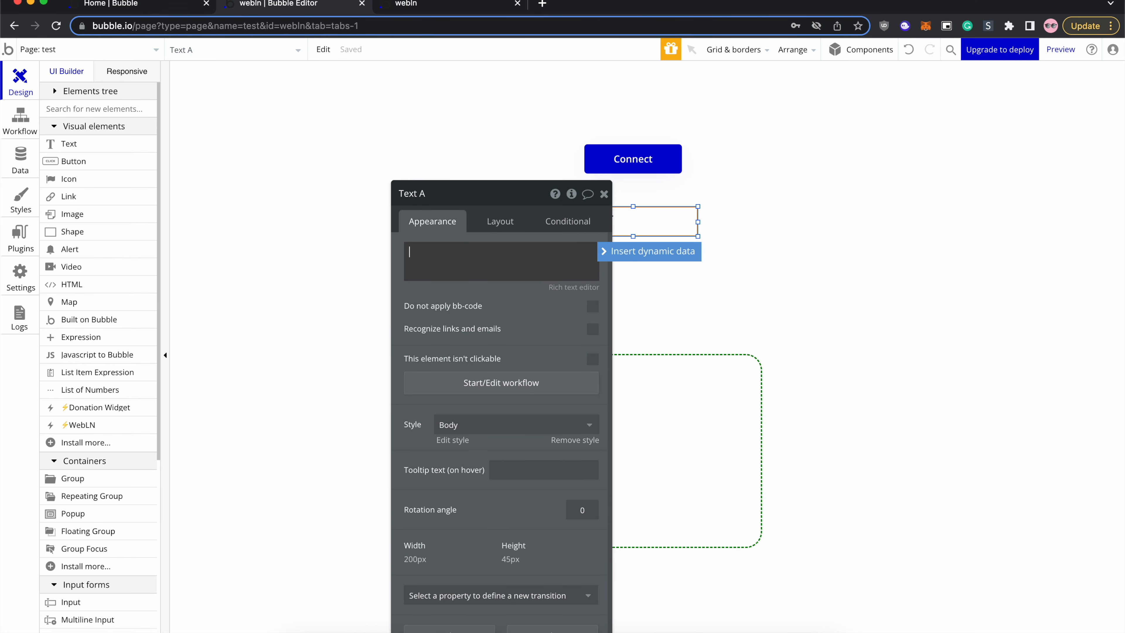
click(648, 255)
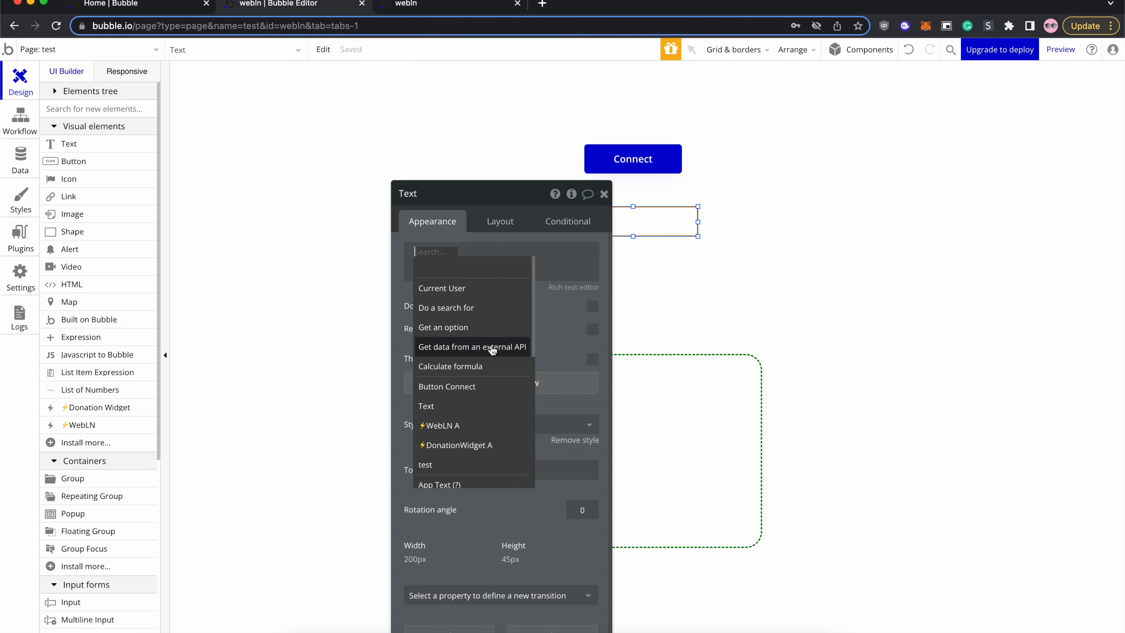
click(462, 426)
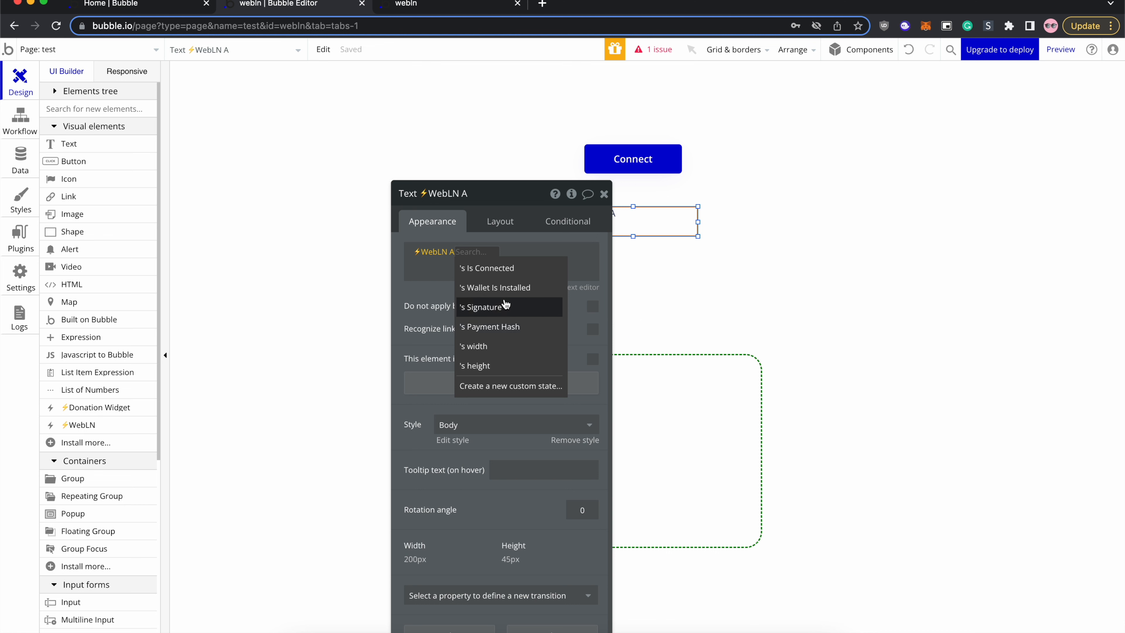
click(506, 274)
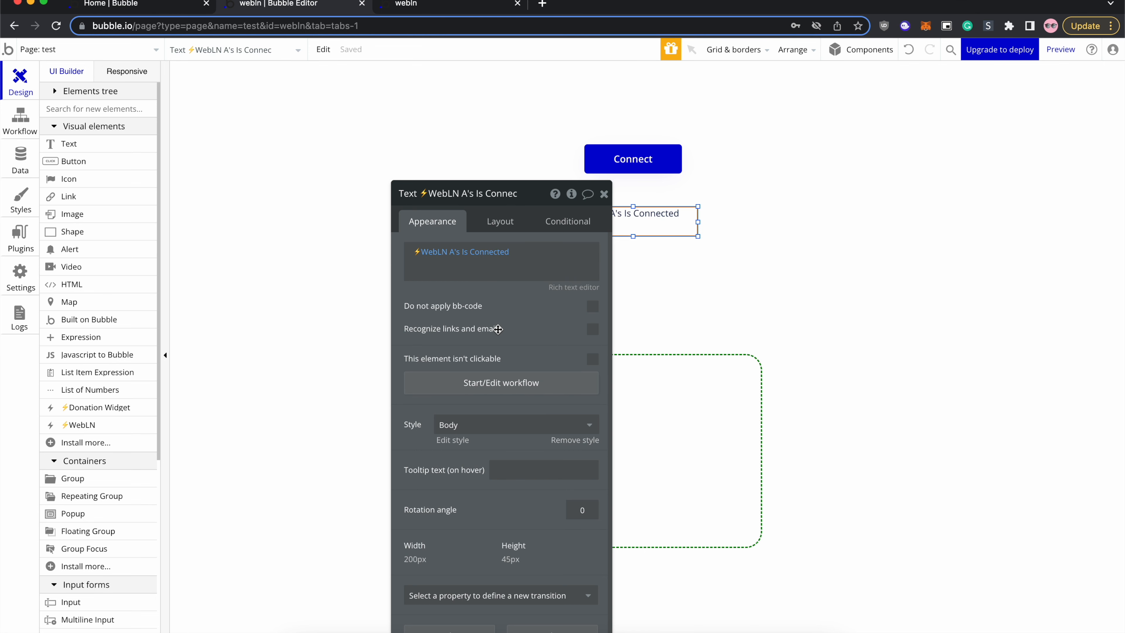
Refresh the test page preview and check the connection status text below the Connect button
click(436, 4)
key(super+r)
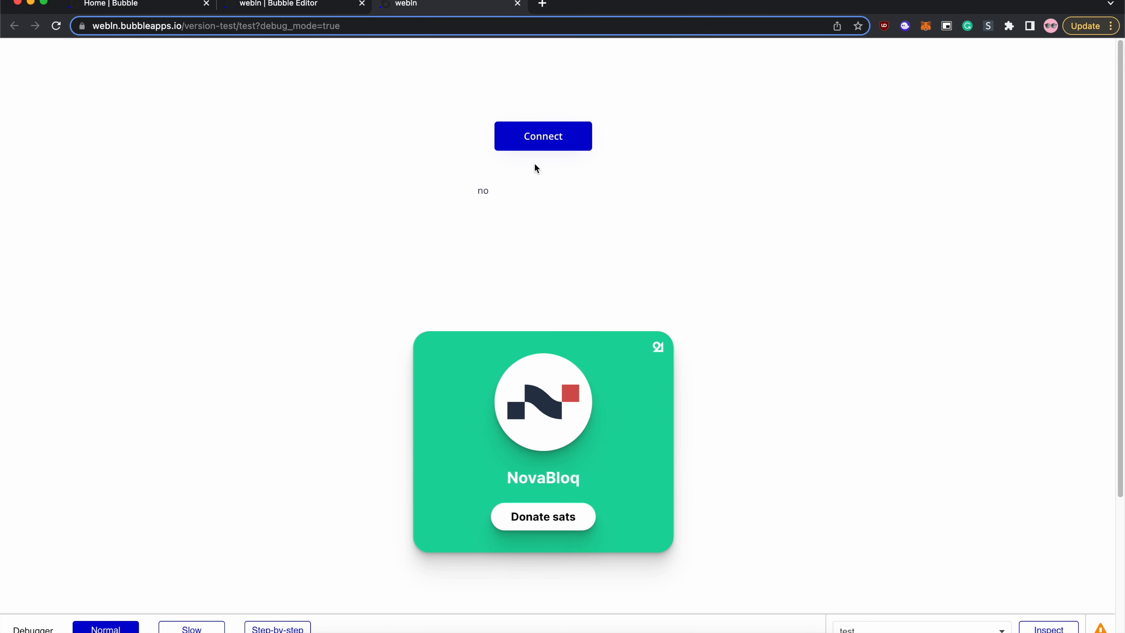
mouse_move(472, 191)
mouse_down()
mouse_move(492, 191)
mouse_move(481, 190)
mouse_up()
click(494, 191)
click(479, 190)
Switch to the other browser window, reload the test page, and briefly view the Alby wallet
key(ctrl+Right)
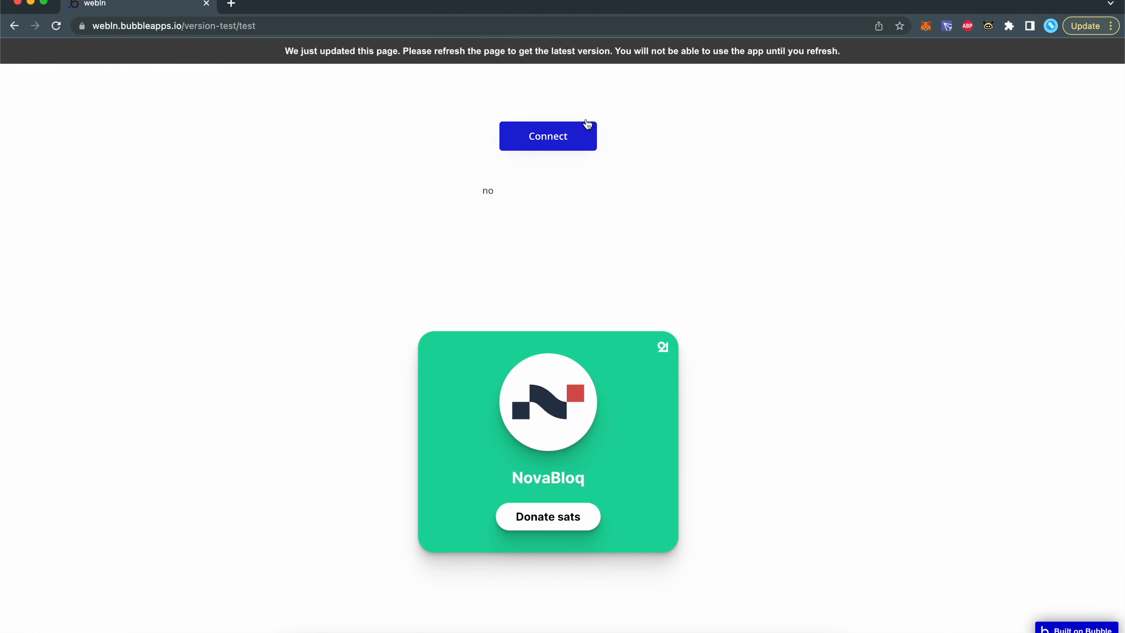
click(987, 27)
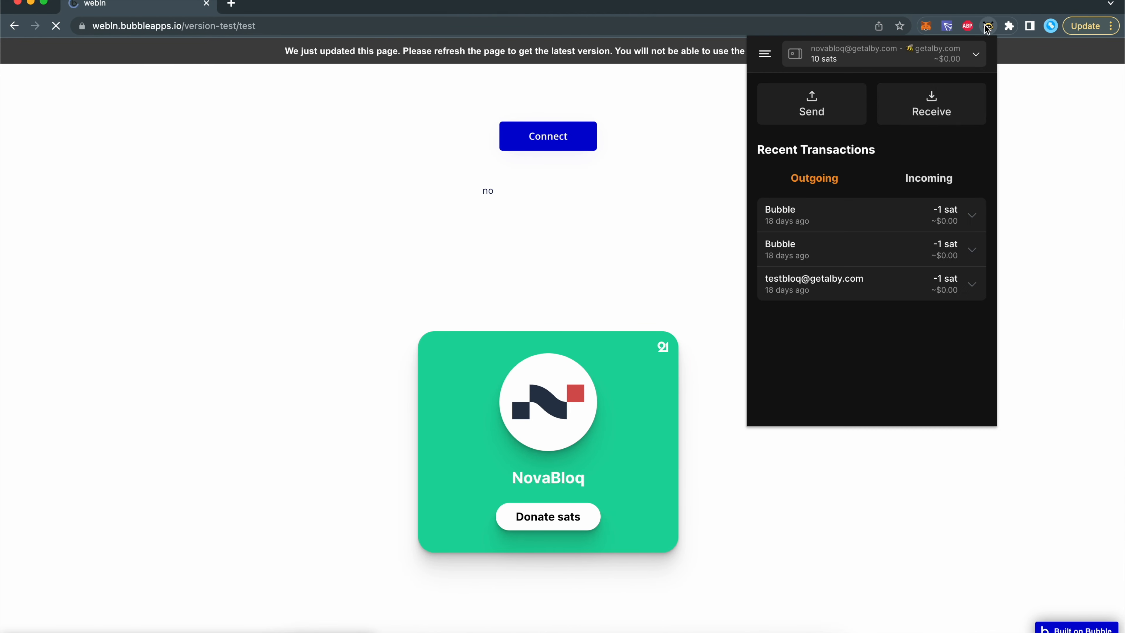
click(685, 232)
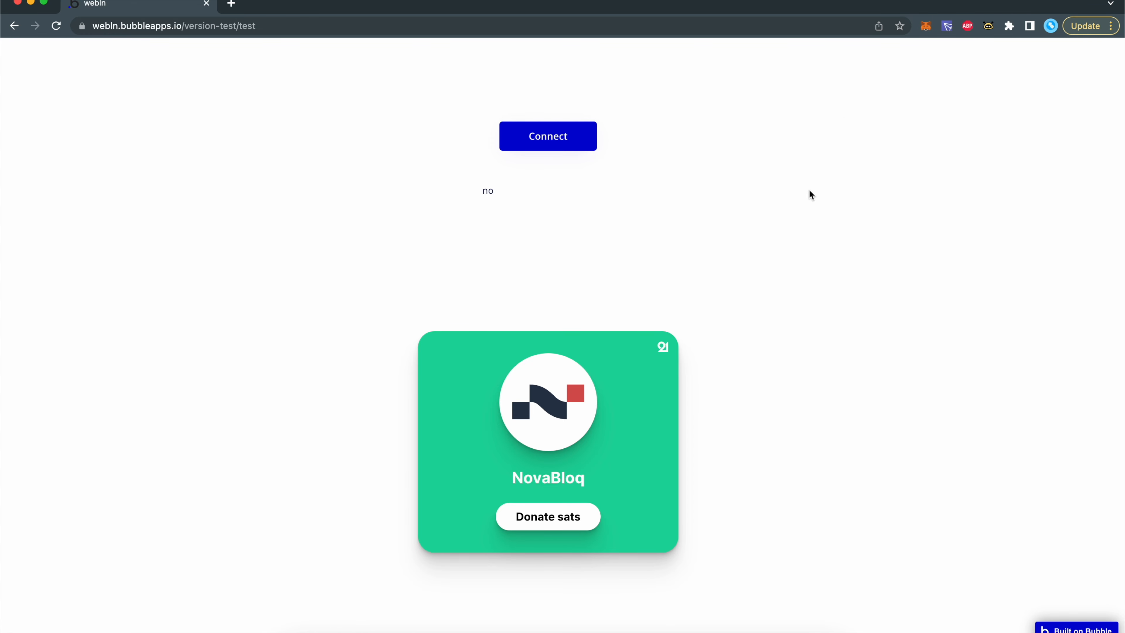
Request a wallet connection from the test page, approve it in Alby, and check the status text
click(559, 144)
drag(569, 137, 954, 109)
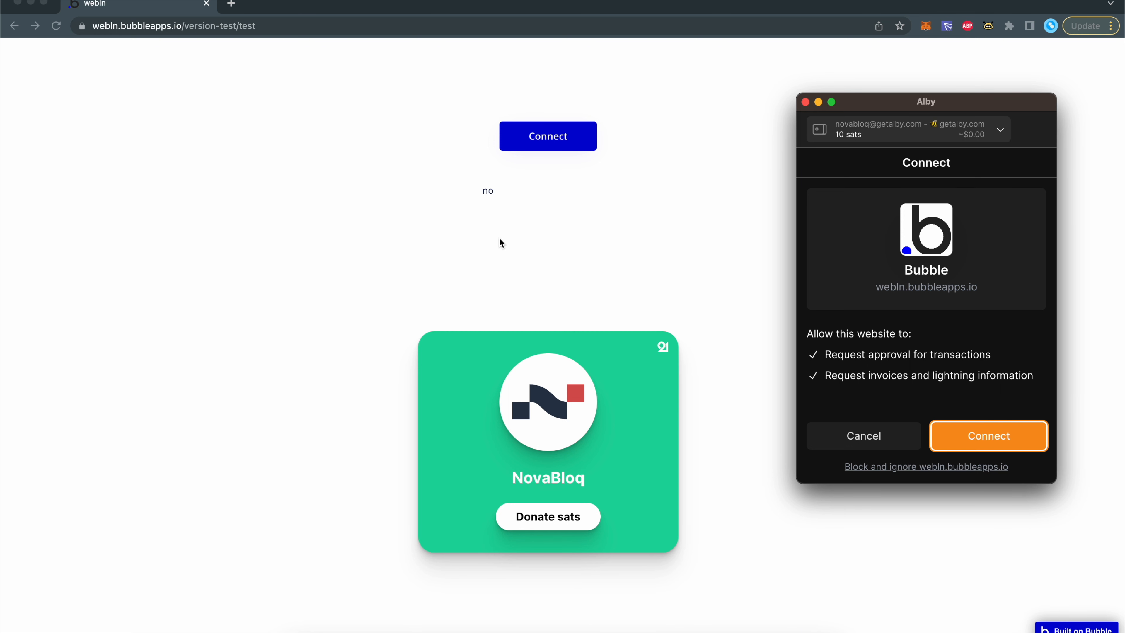
click(979, 434)
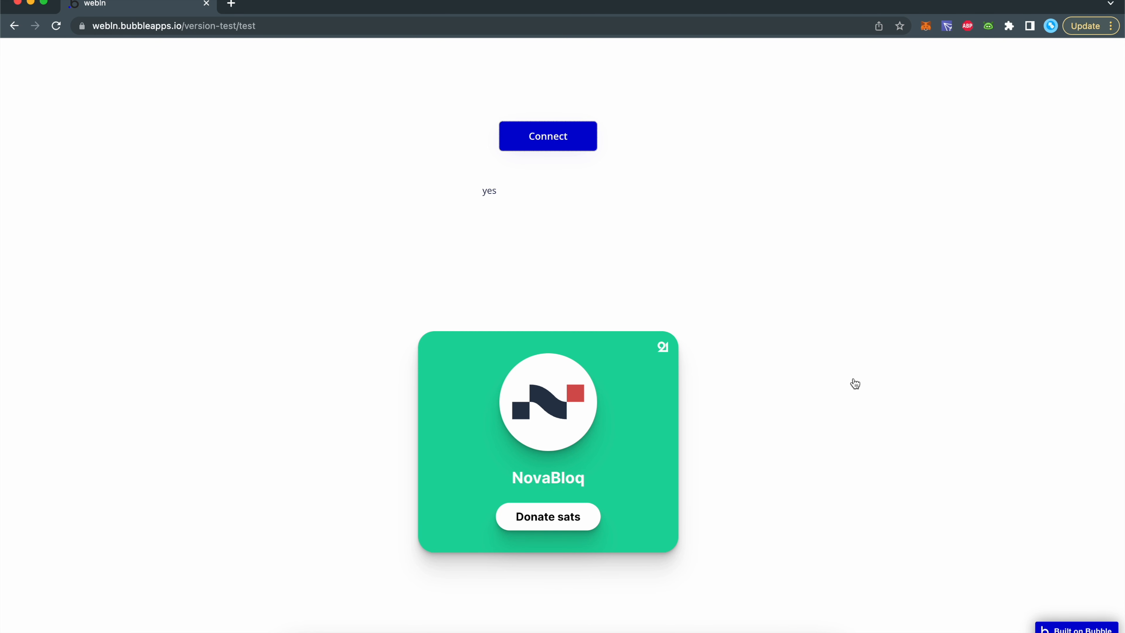
drag(476, 192, 501, 191)
click(501, 191)
Switch back to the Bubble editor and add a condition to the Connect button hiding it when WebLN A's Is Connected is "yes"
click(288, 6)
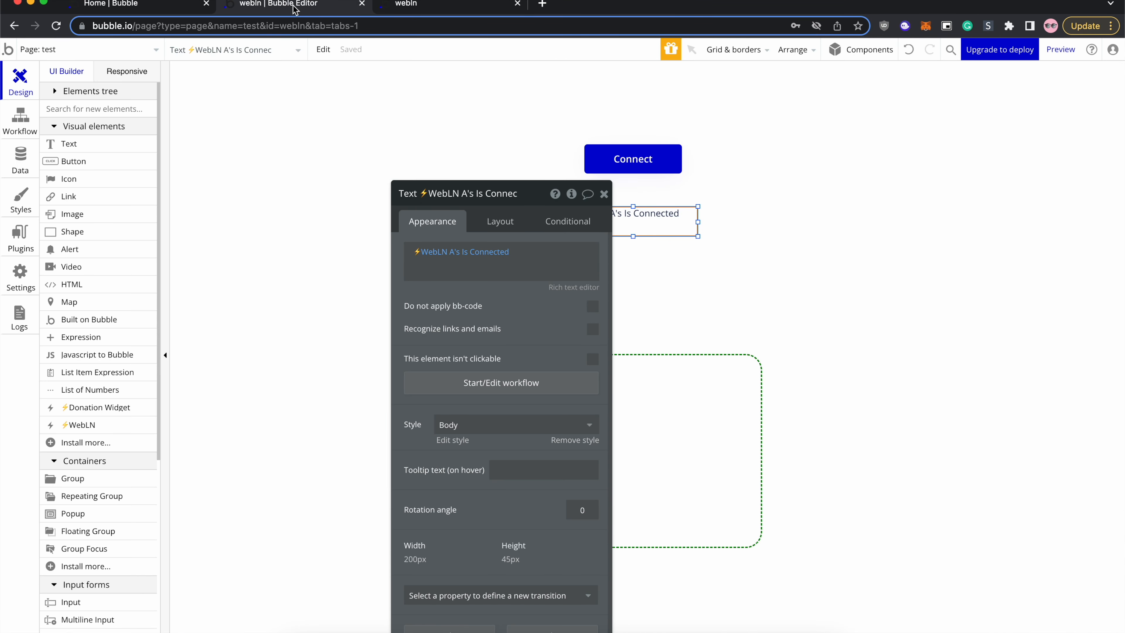
click(642, 163)
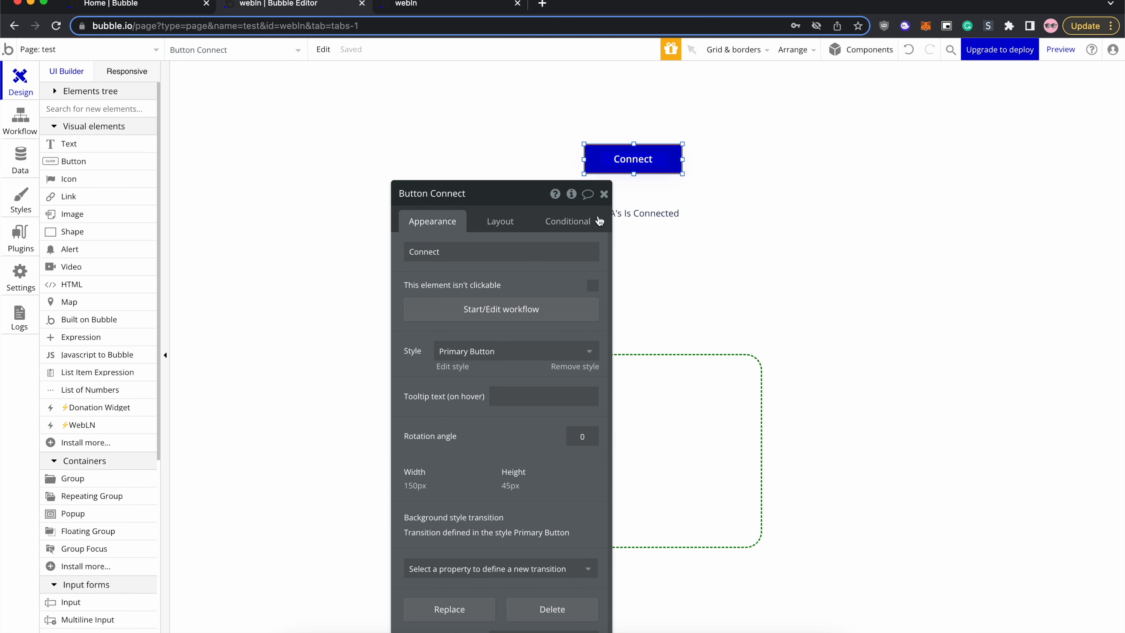
click(568, 226)
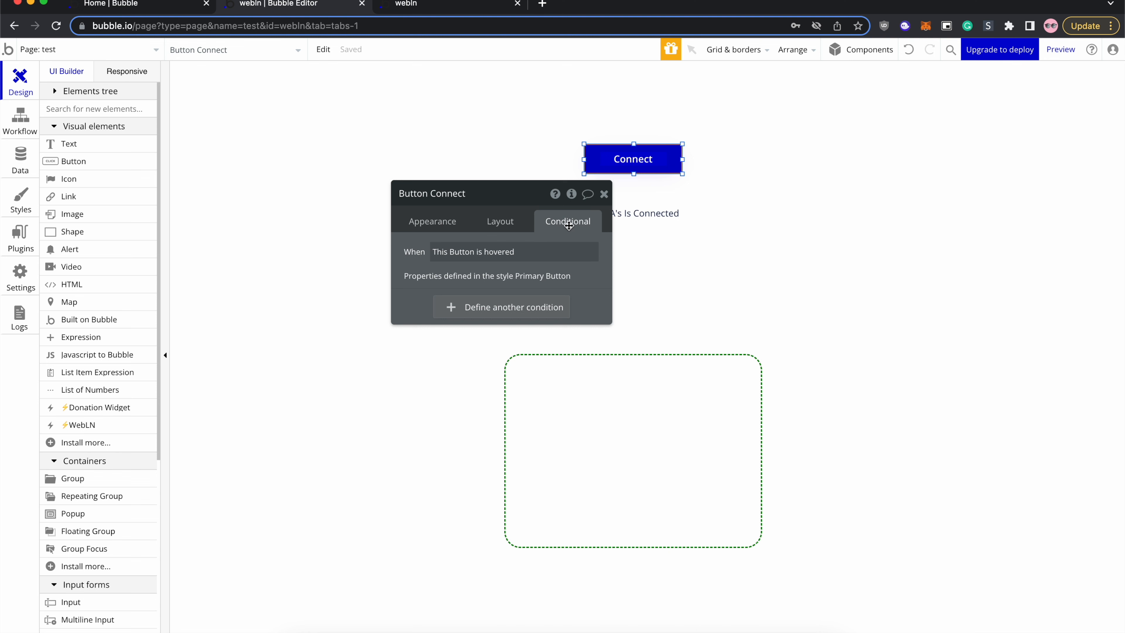
click(477, 308)
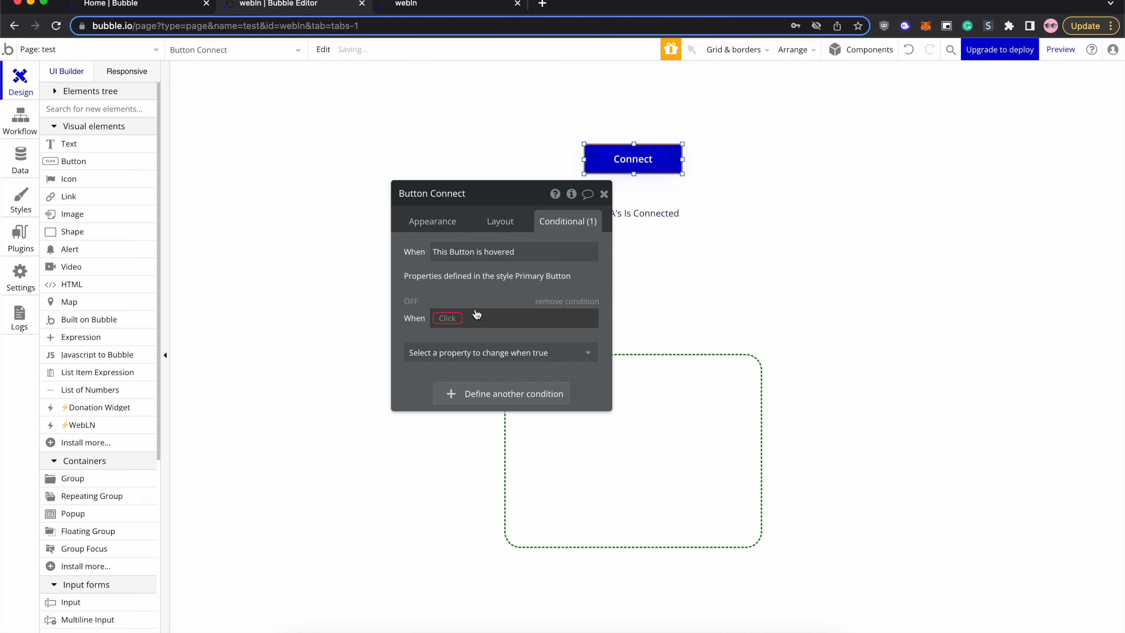
click(452, 319)
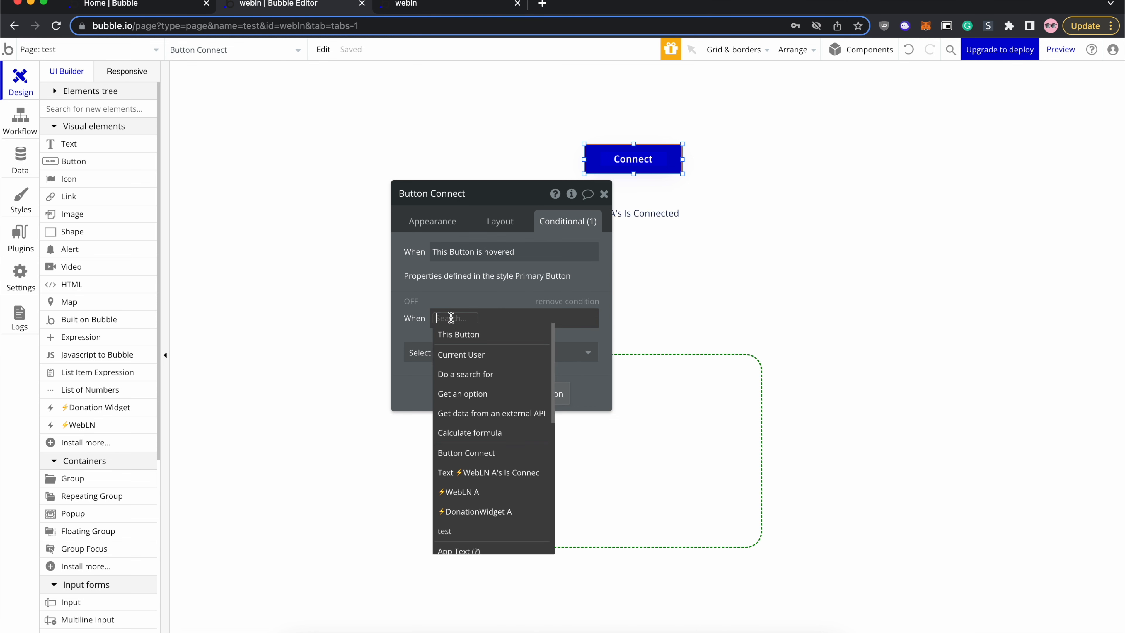
scroll(490, 437, down, 2)
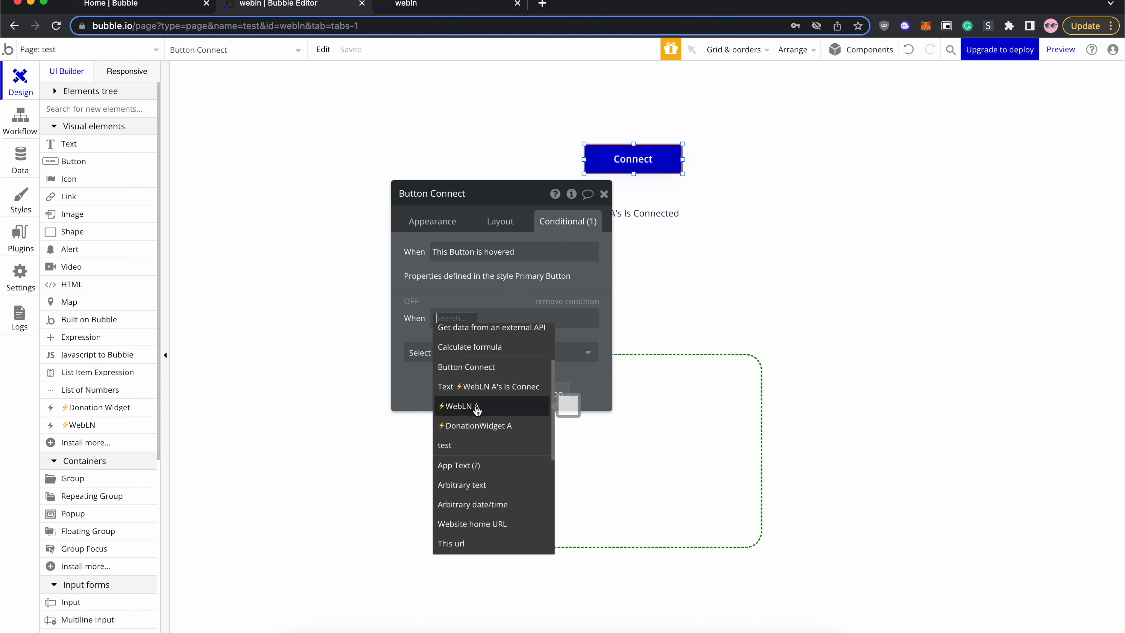
click(468, 412)
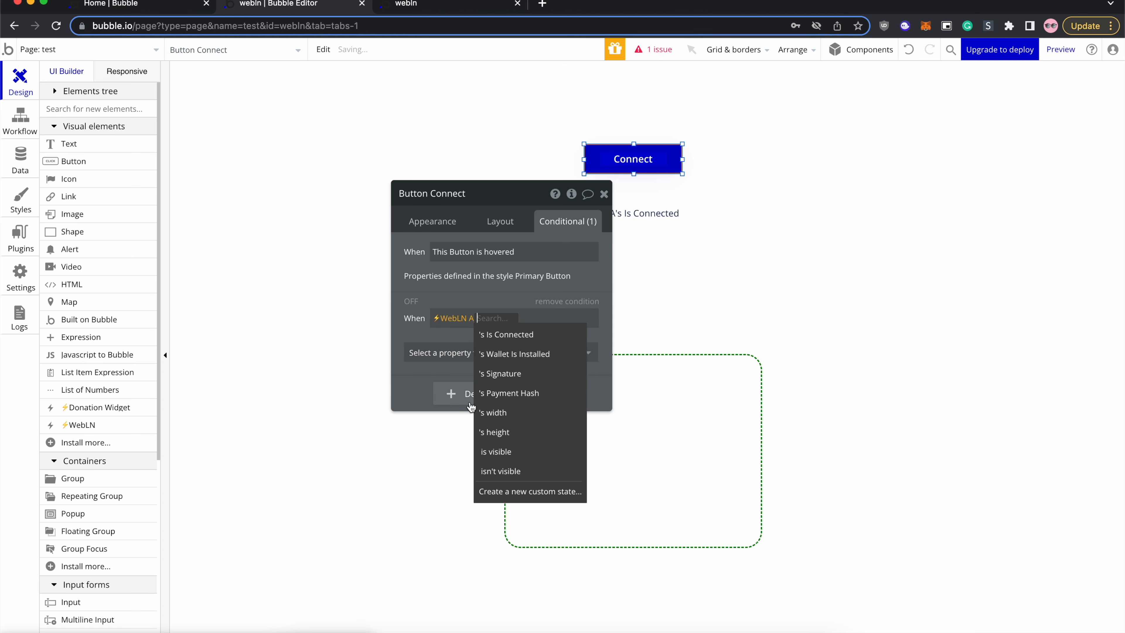
click(509, 335)
click(545, 318)
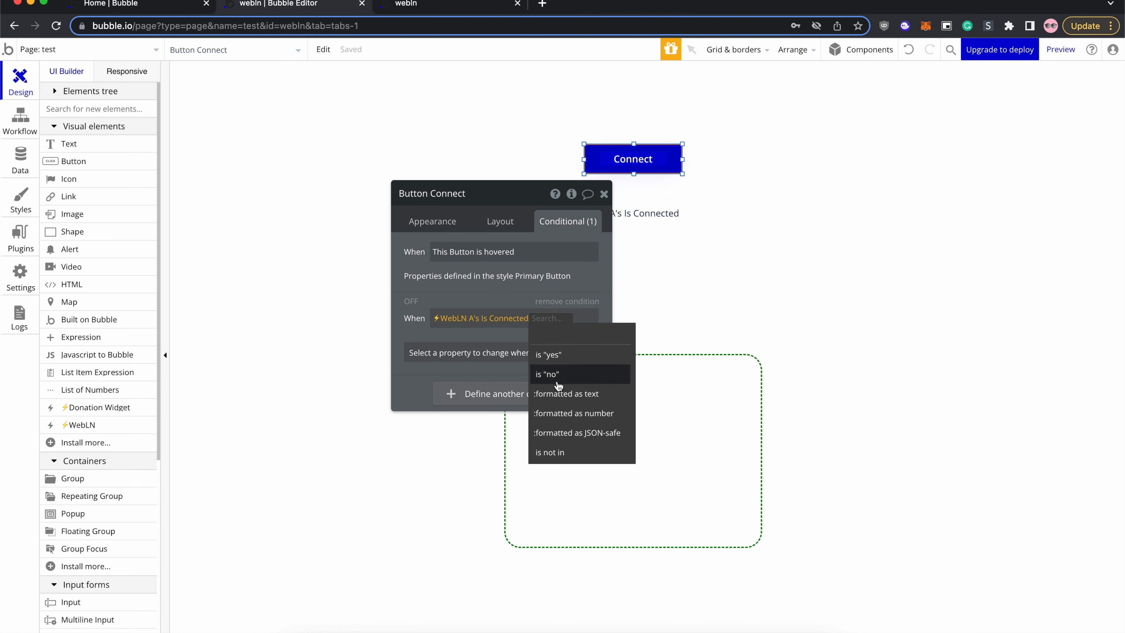
click(548, 354)
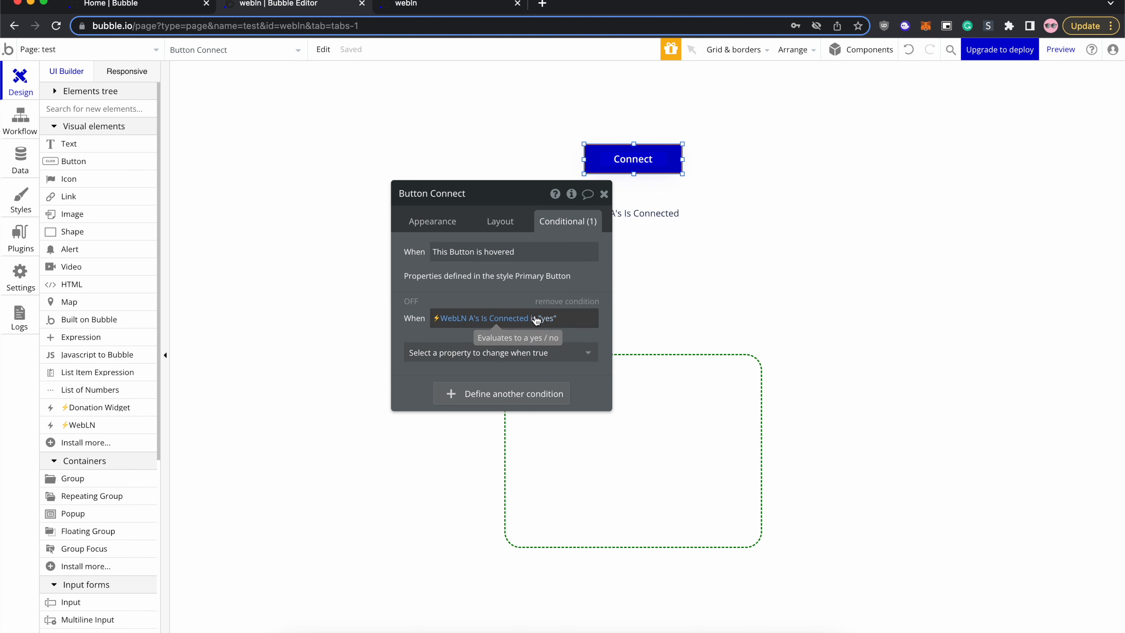
click(516, 353)
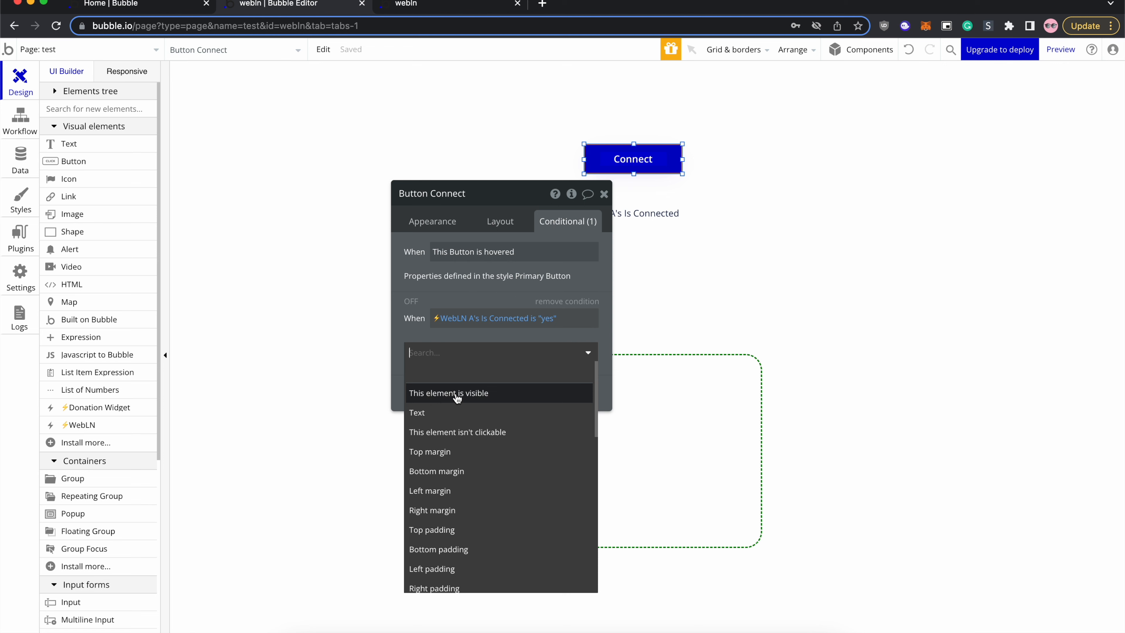
click(472, 394)
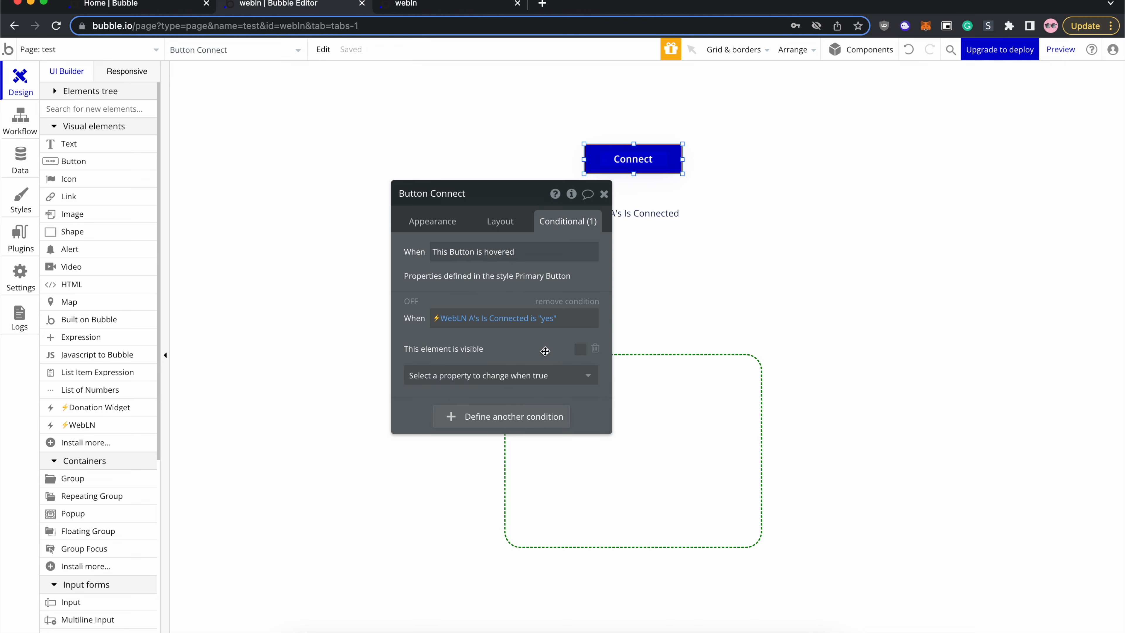
Refresh the test page in the other browser window to check the Connect button's visibility, and return to the editor
key(ctrl+Right)
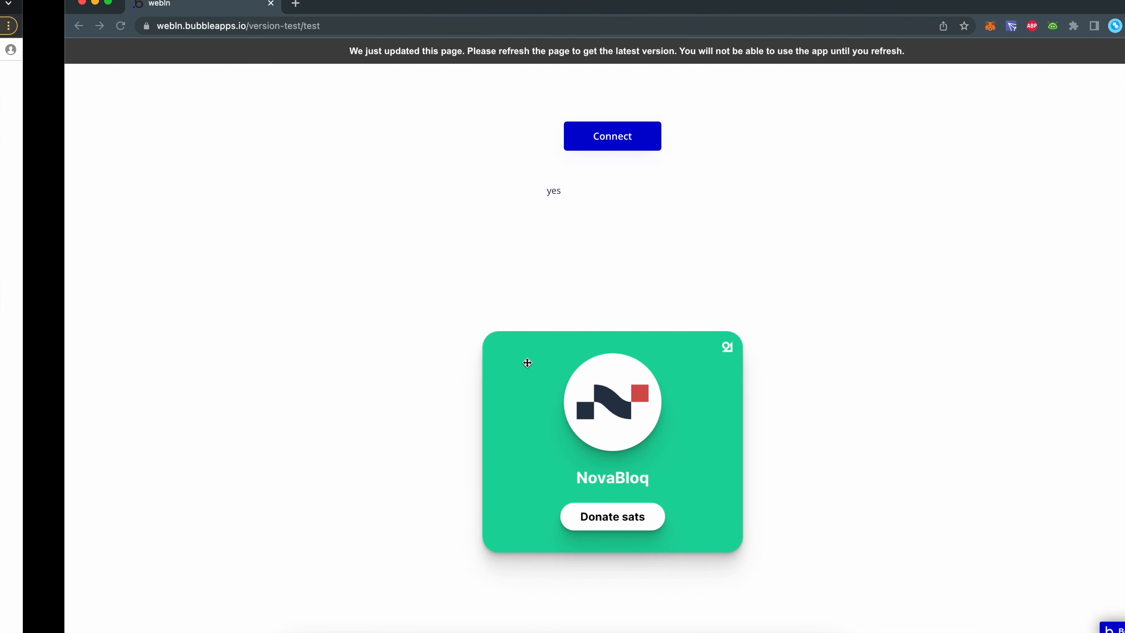
click(572, 59)
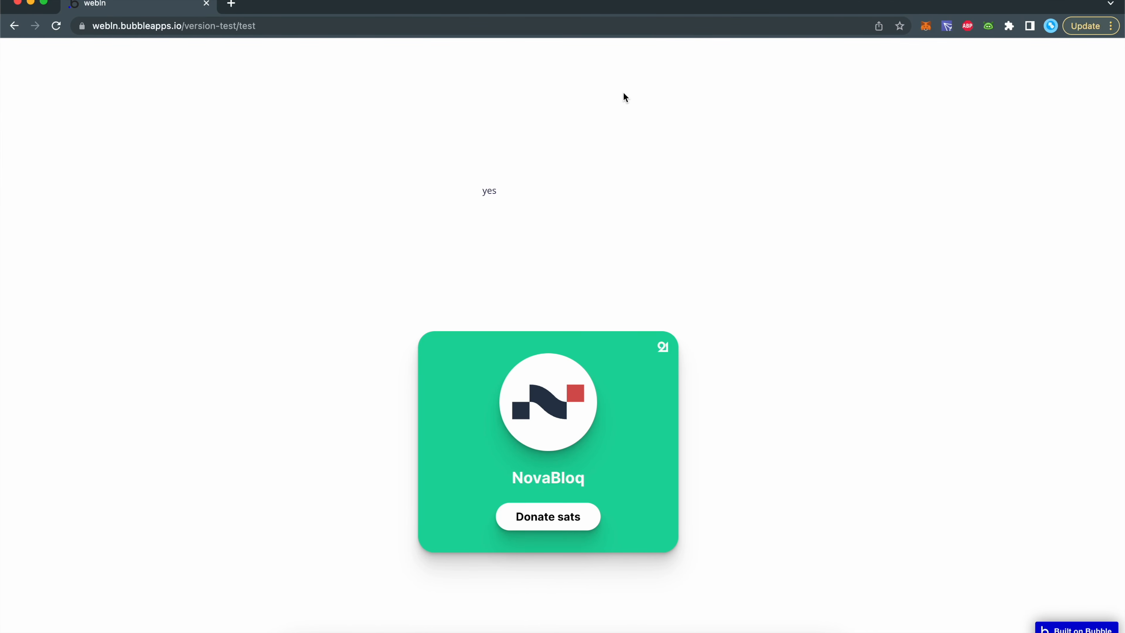
key(ctrl+Left)
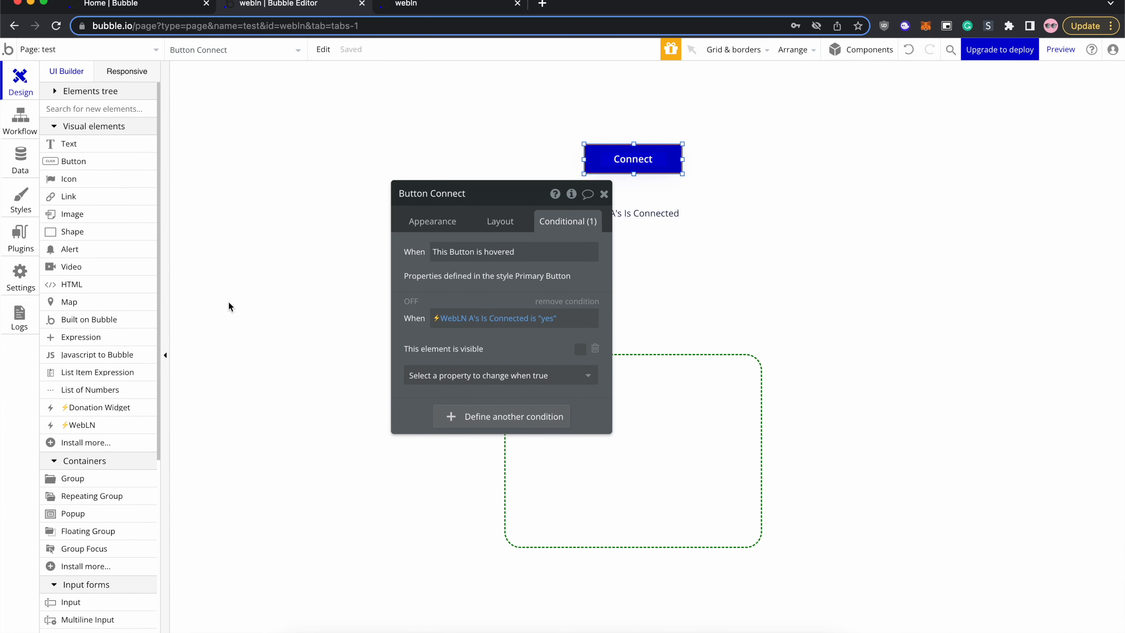
Add a workflow event for WebLN A User Rejected on the test page
click(28, 125)
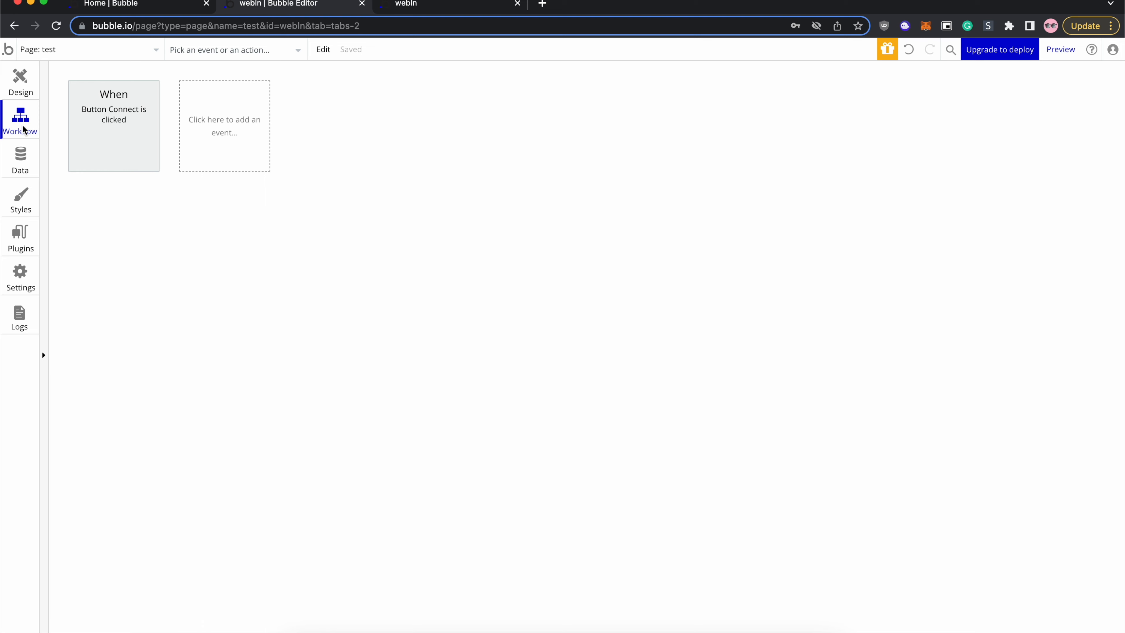
click(239, 122)
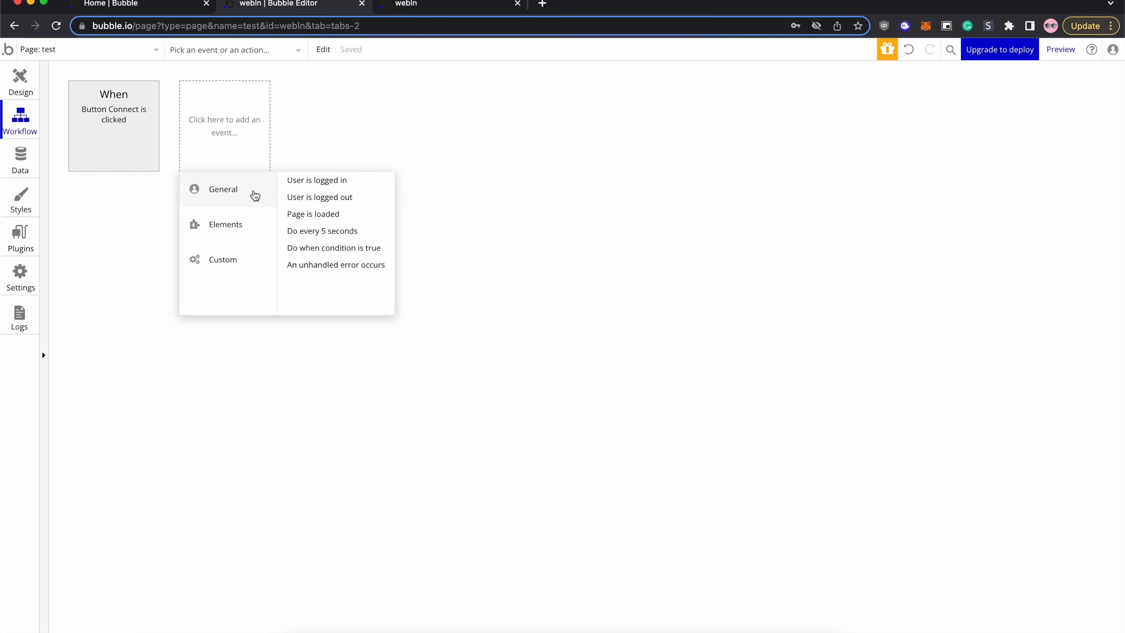
mouse_move(239, 226)
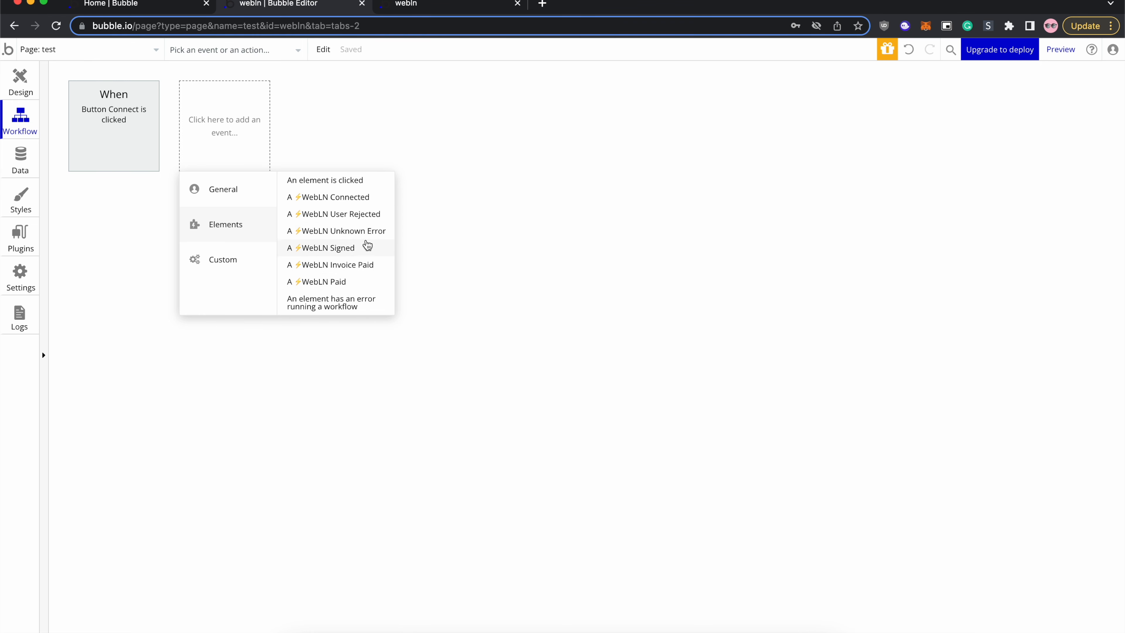
click(375, 217)
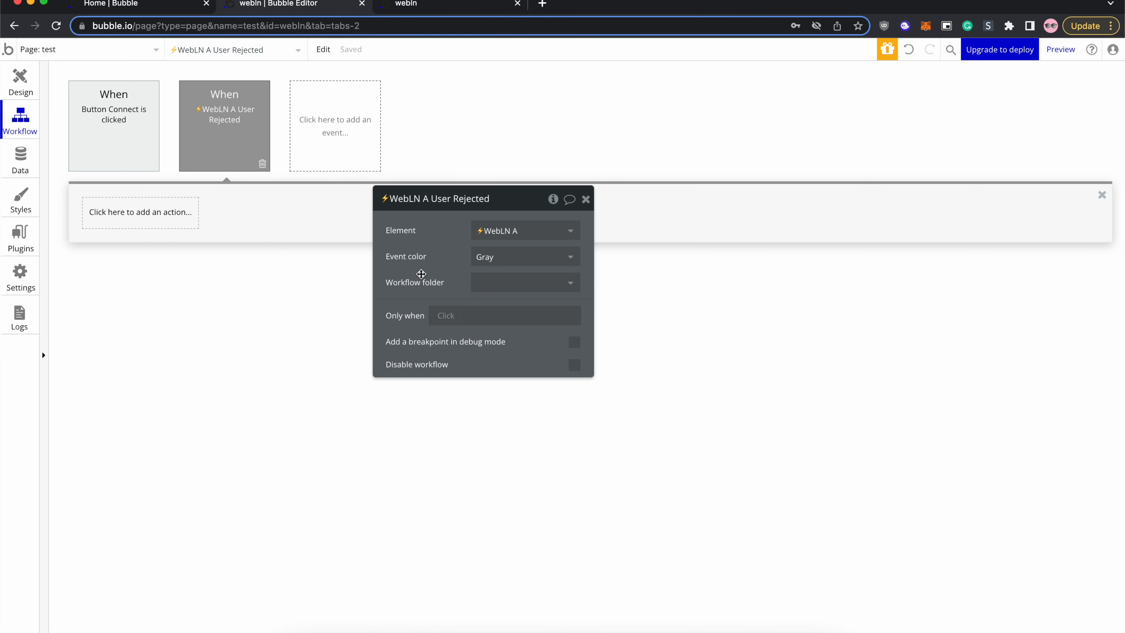
Return to the page design and add a popup element
click(27, 87)
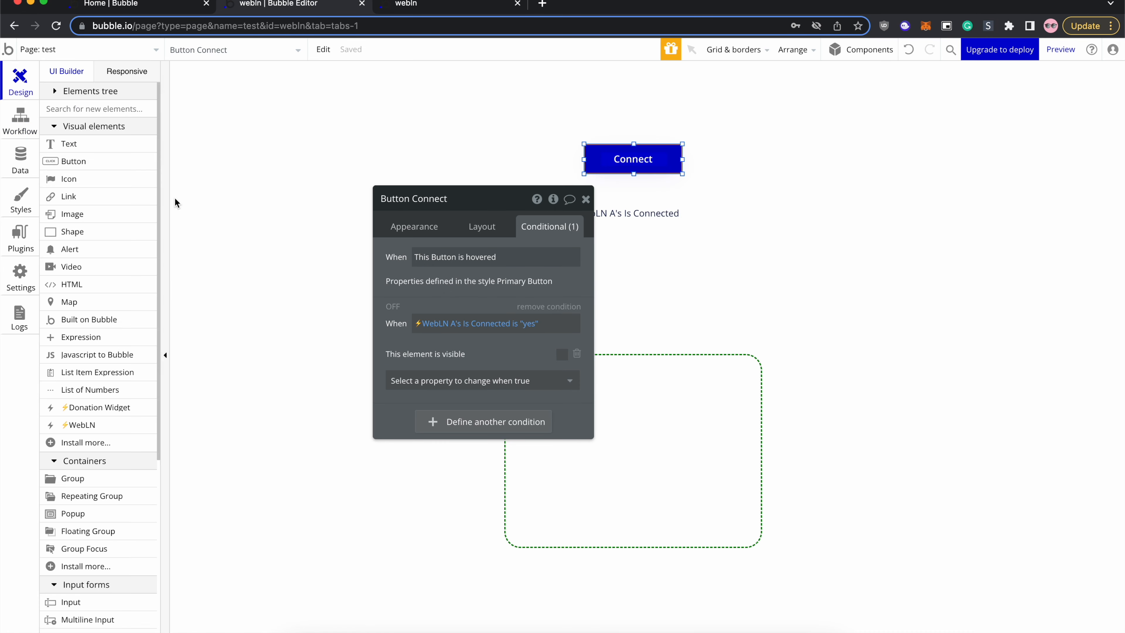
text(pop)
click(100, 144)
click(400, 186)
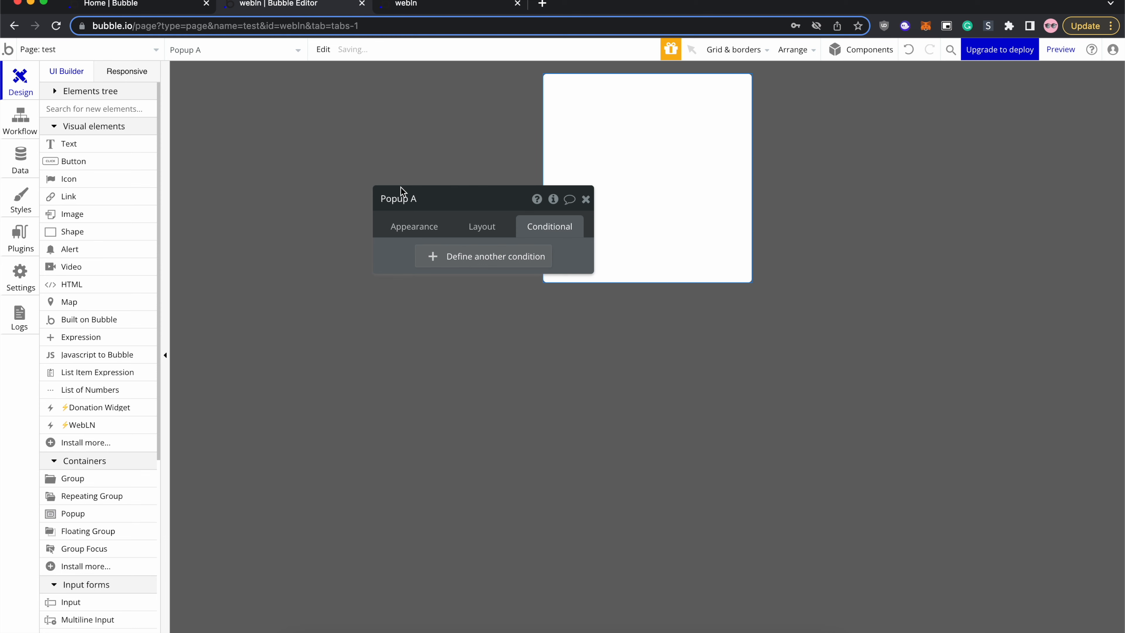
Add a text element about 261 by 68 px in the popup's upper part, reading "User rejected the action" and centered
click(94, 144)
drag(563, 114, 732, 157)
key(super+v)
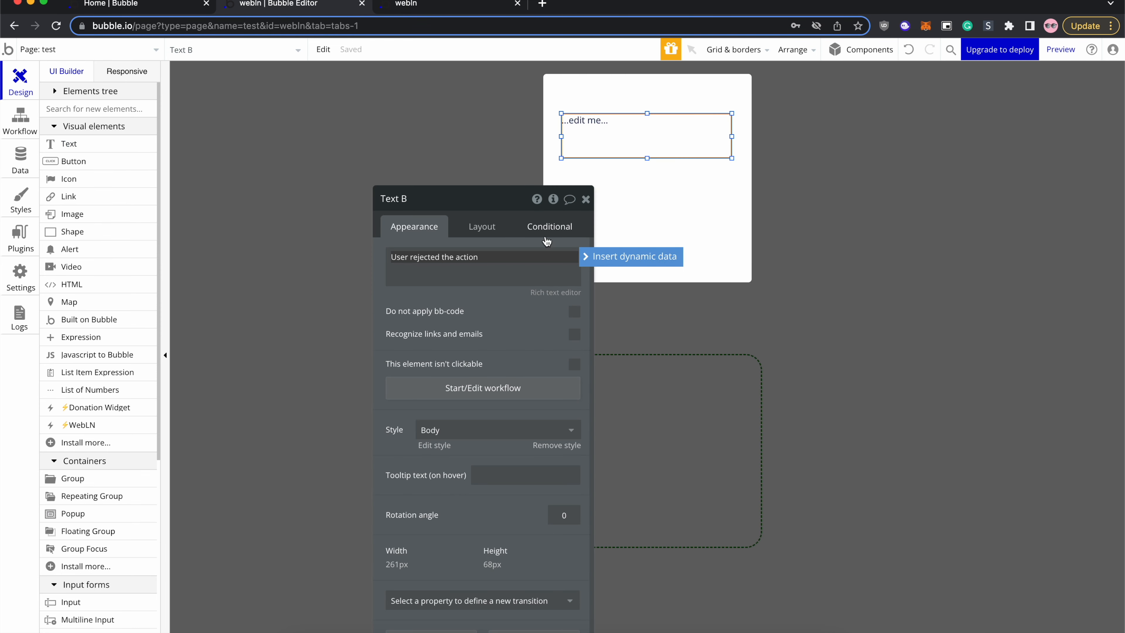
click(544, 291)
click(486, 139)
click(553, 346)
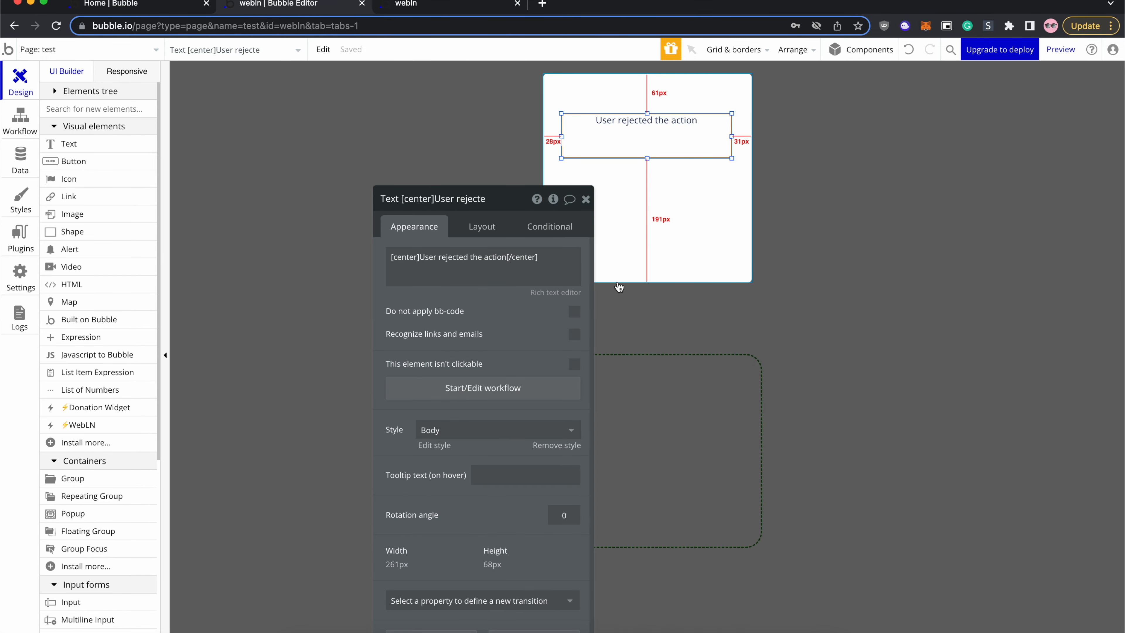
drag(457, 323, 317, 210)
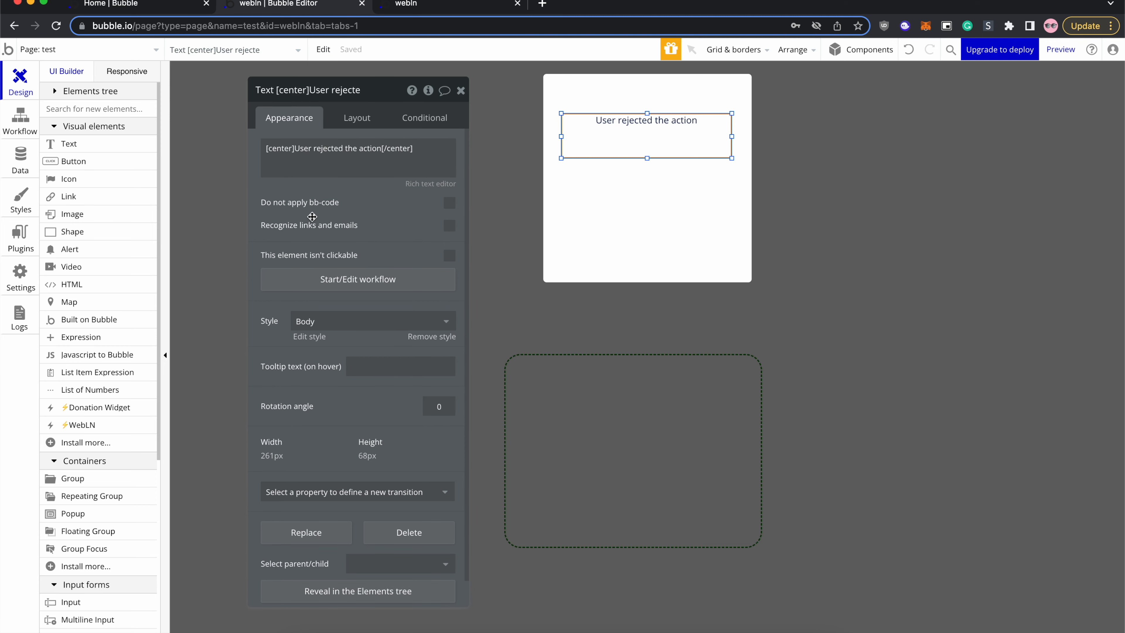
Add a Show action for Popup A to the WebLN A User Rejected workflow
click(20, 118)
click(264, 169)
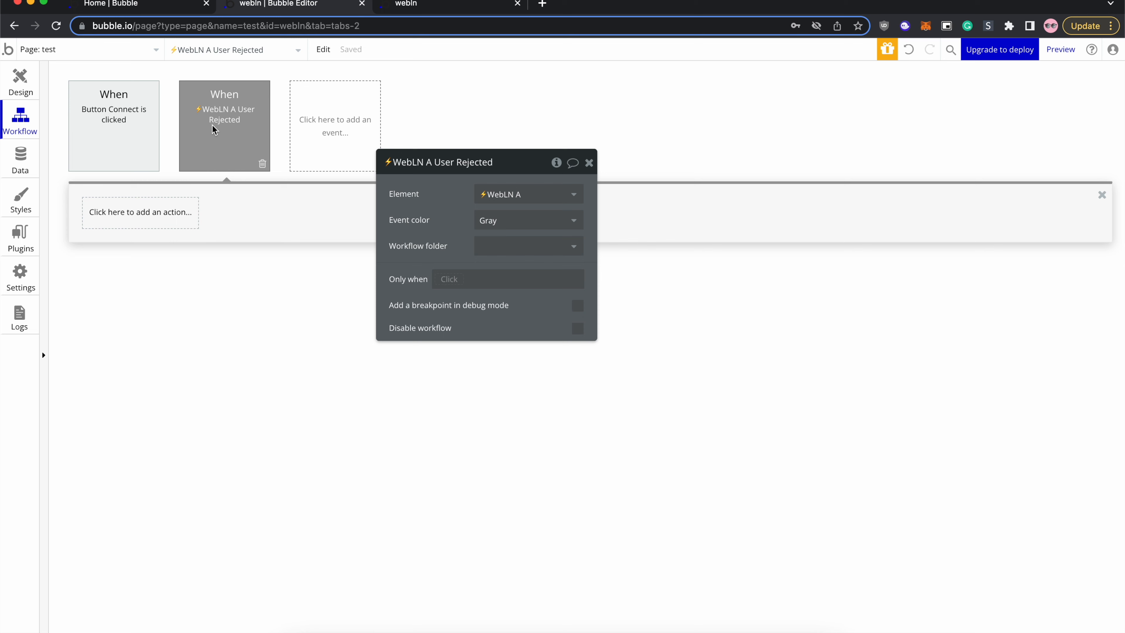
click(127, 212)
mouse_move(141, 393)
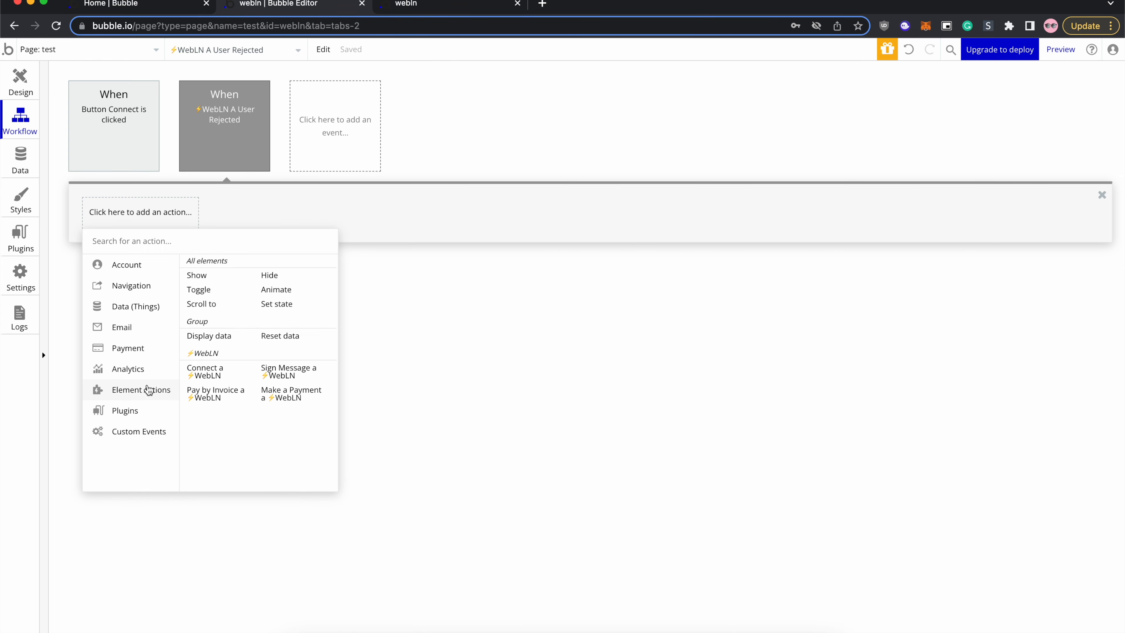
click(204, 282)
click(507, 194)
click(511, 217)
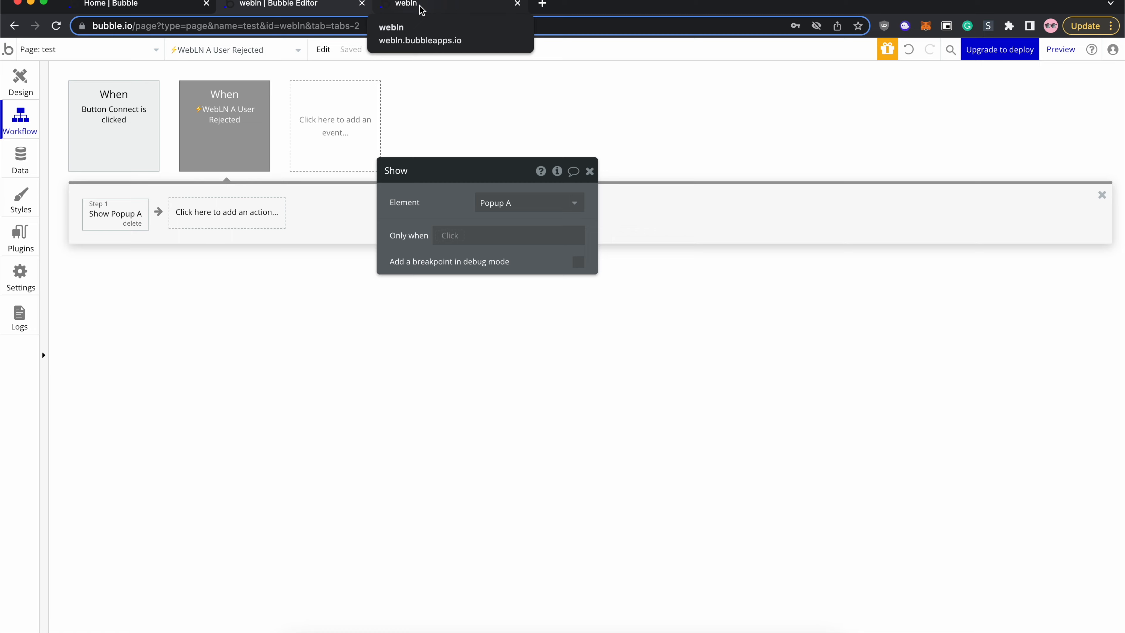
Refresh the test page in the other browser window and delete the webln.bubbleapps.io connection from the Alby wallet
key(ctrl+Right)
click(398, 53)
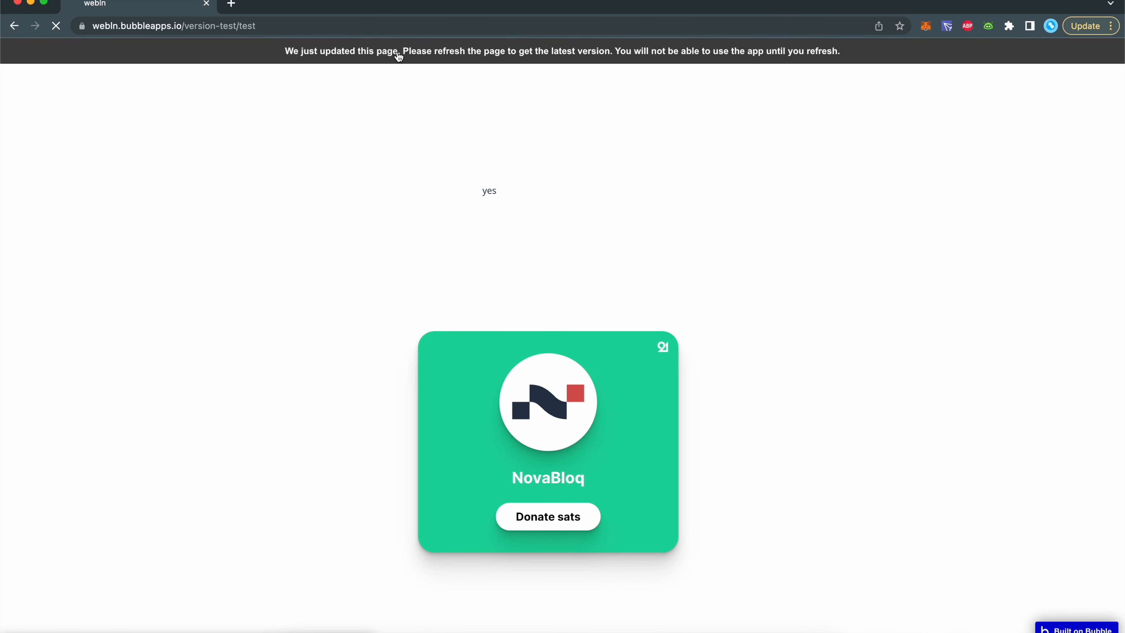
click(993, 31)
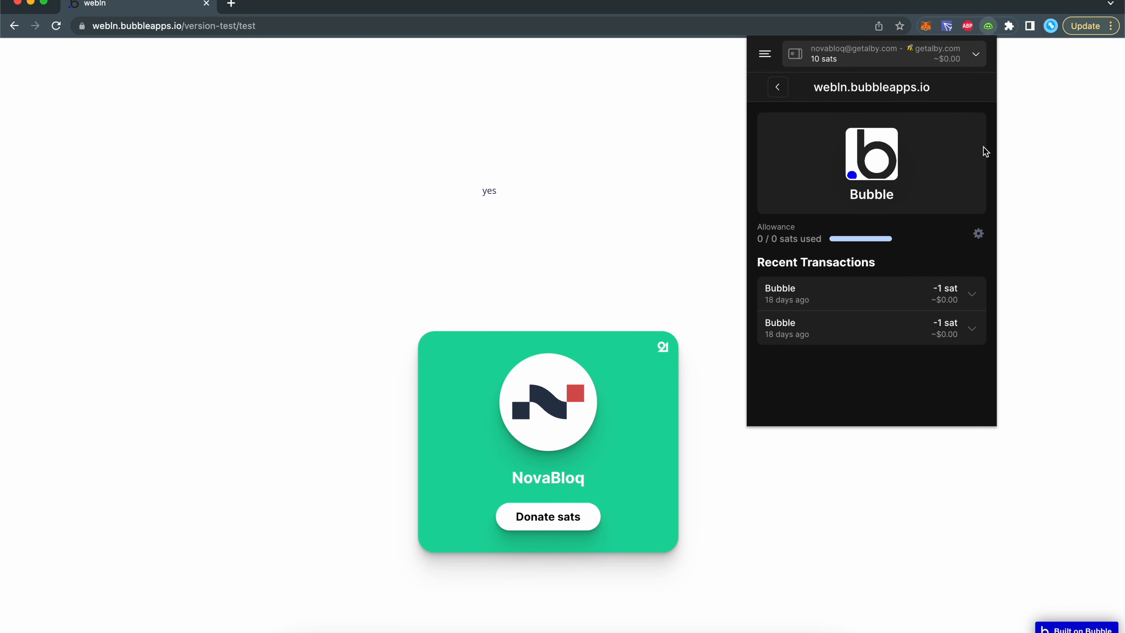
click(977, 234)
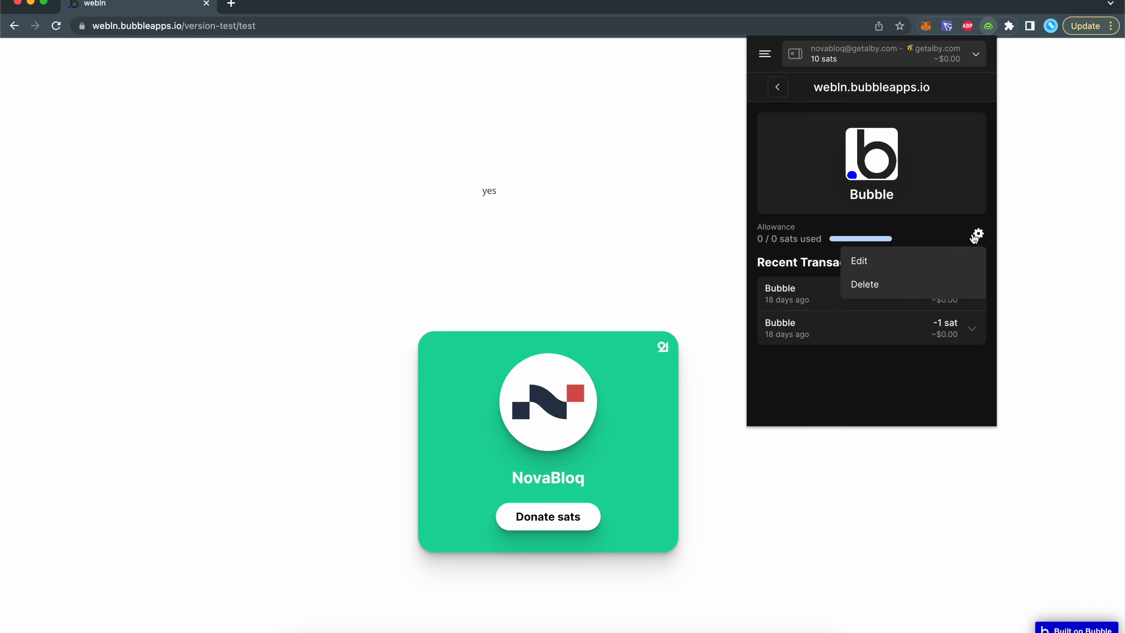
click(978, 233)
click(978, 233)
click(908, 284)
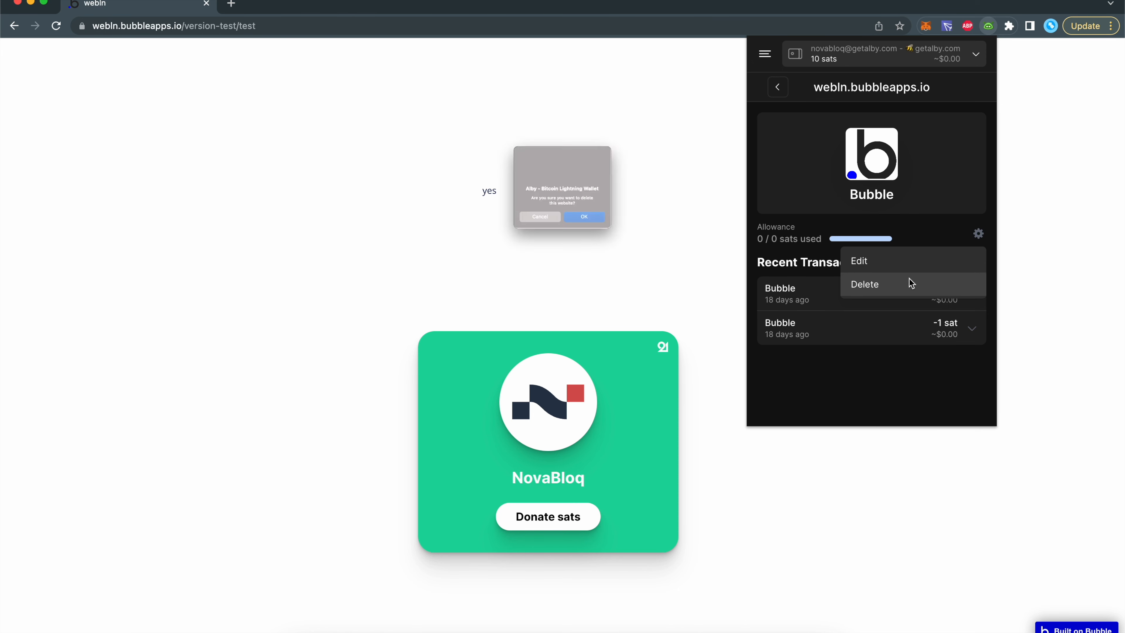
click(606, 239)
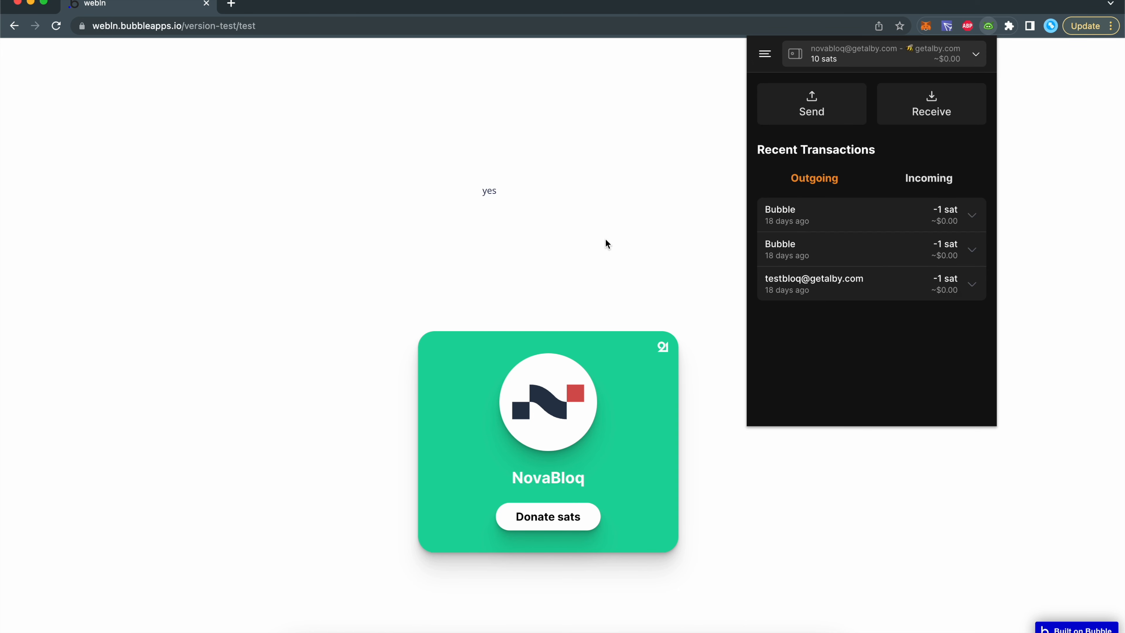
click(698, 259)
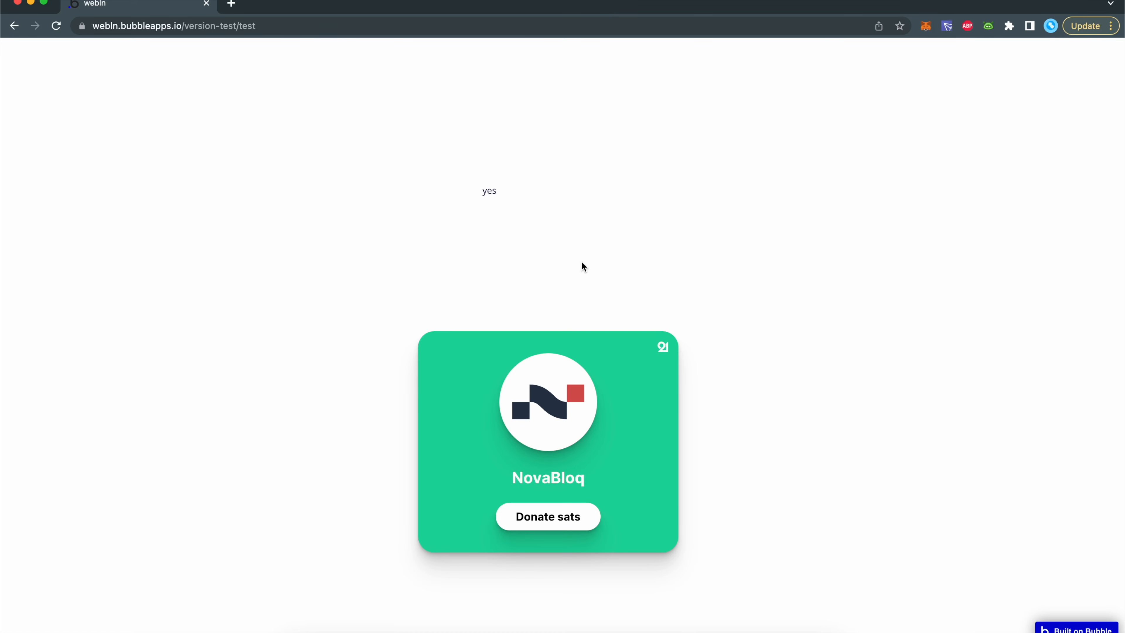
Reload the test page, request a wallet connection, and cancel the request in Alby to test the rejection popup
drag(475, 201, 532, 183)
click(532, 183)
key(super+r)
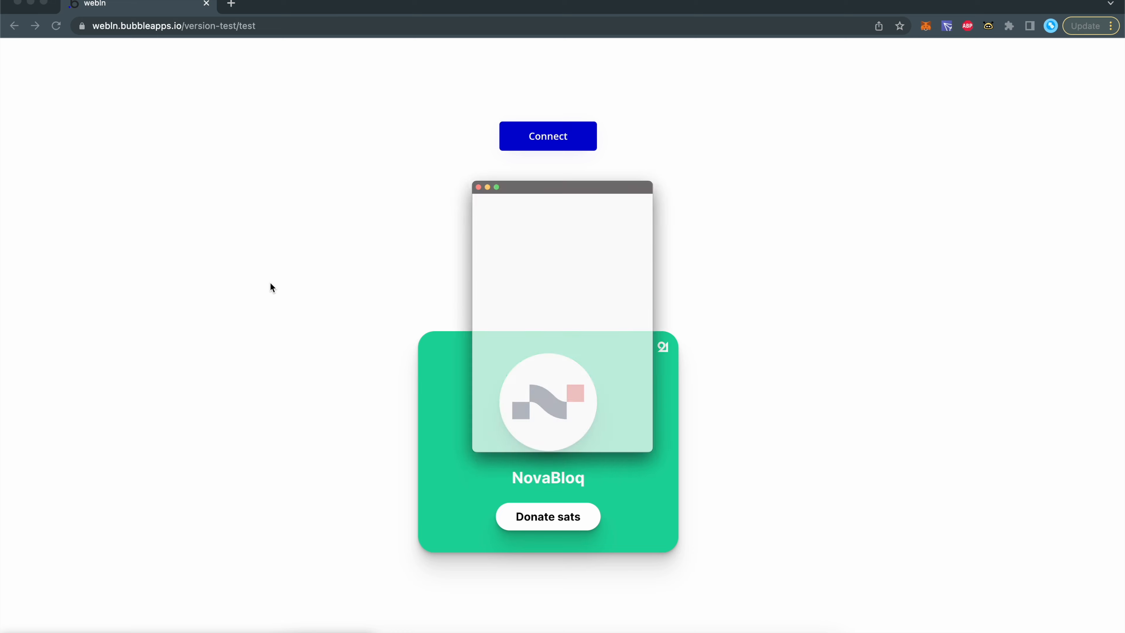
drag(541, 131, 871, 134)
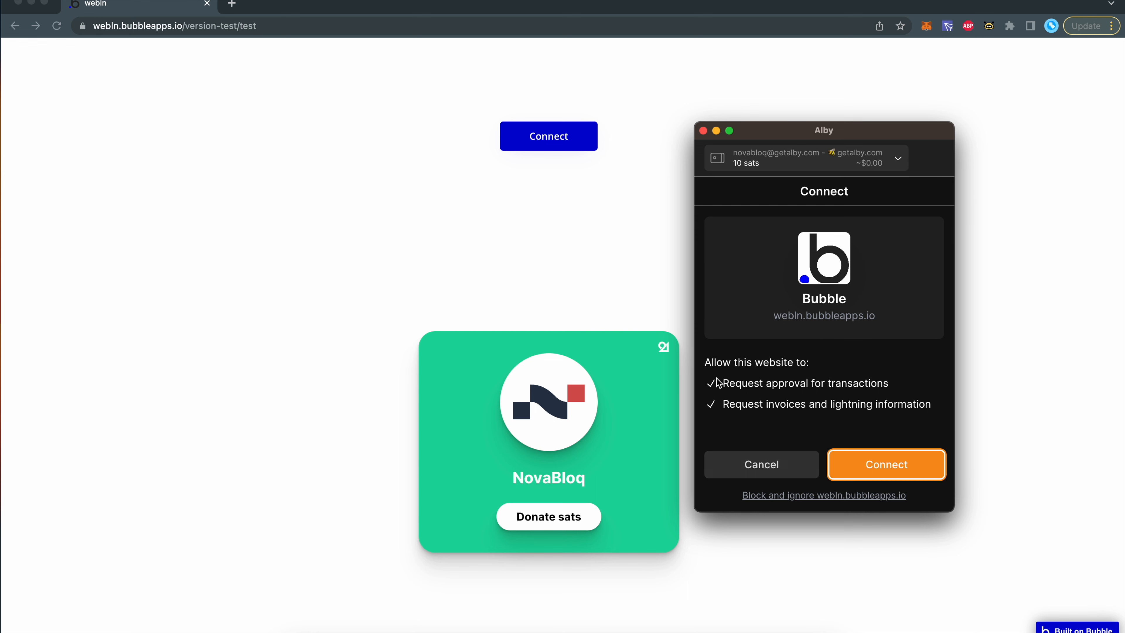
click(768, 477)
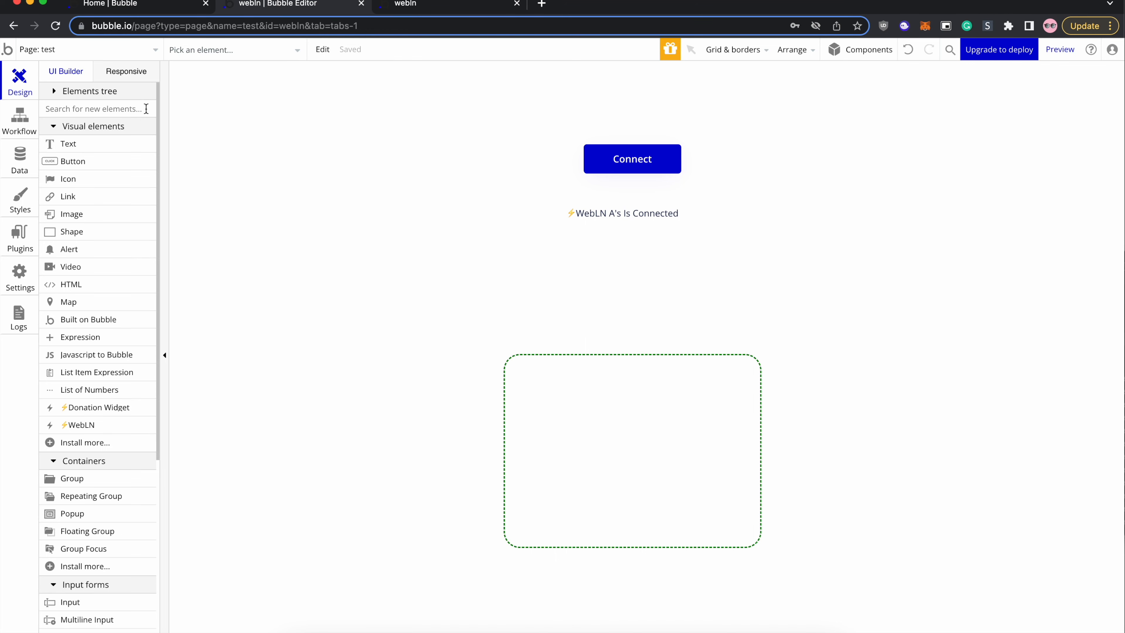
Open the webln_pro demo page in the Bubble editor and look over its workflow events and page design
click(103, 48)
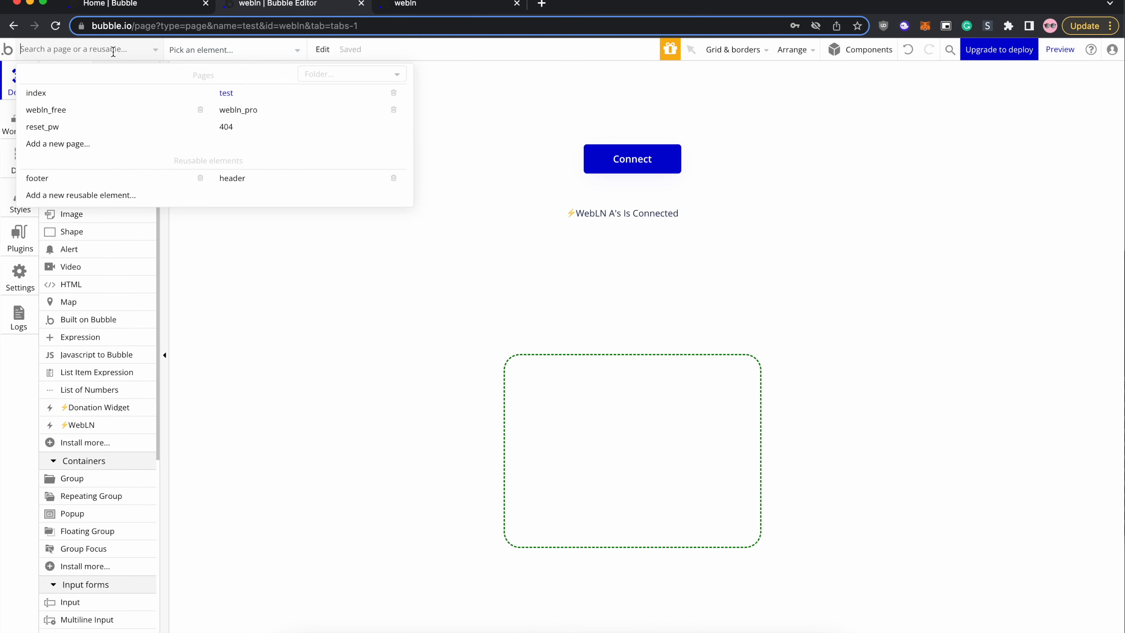
click(265, 115)
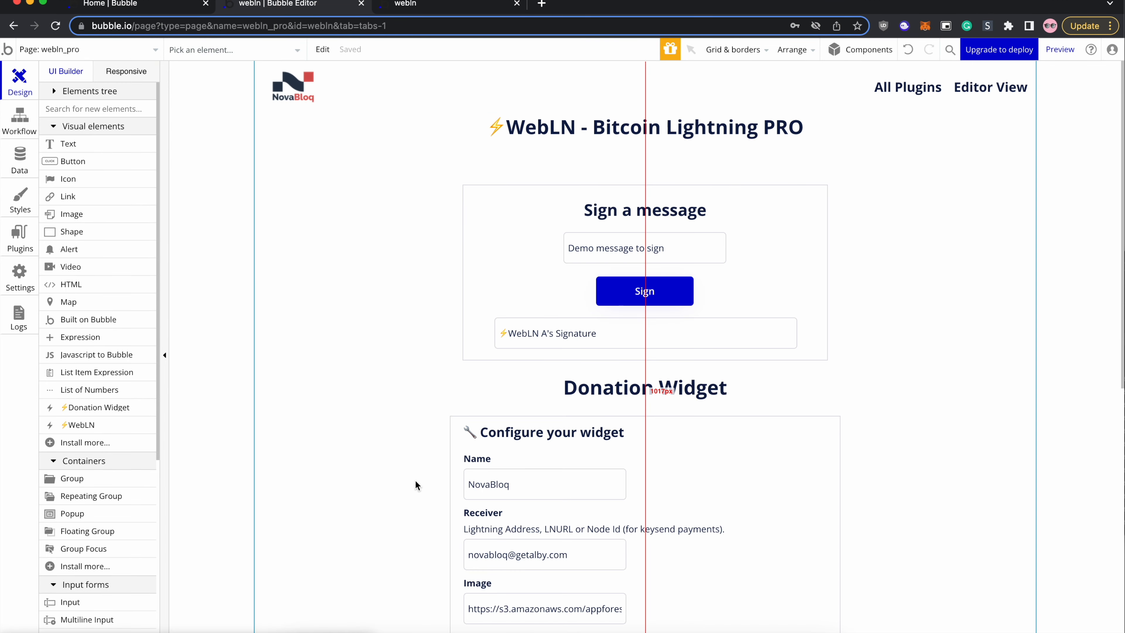
scroll(415, 483, down, 3)
click(20, 118)
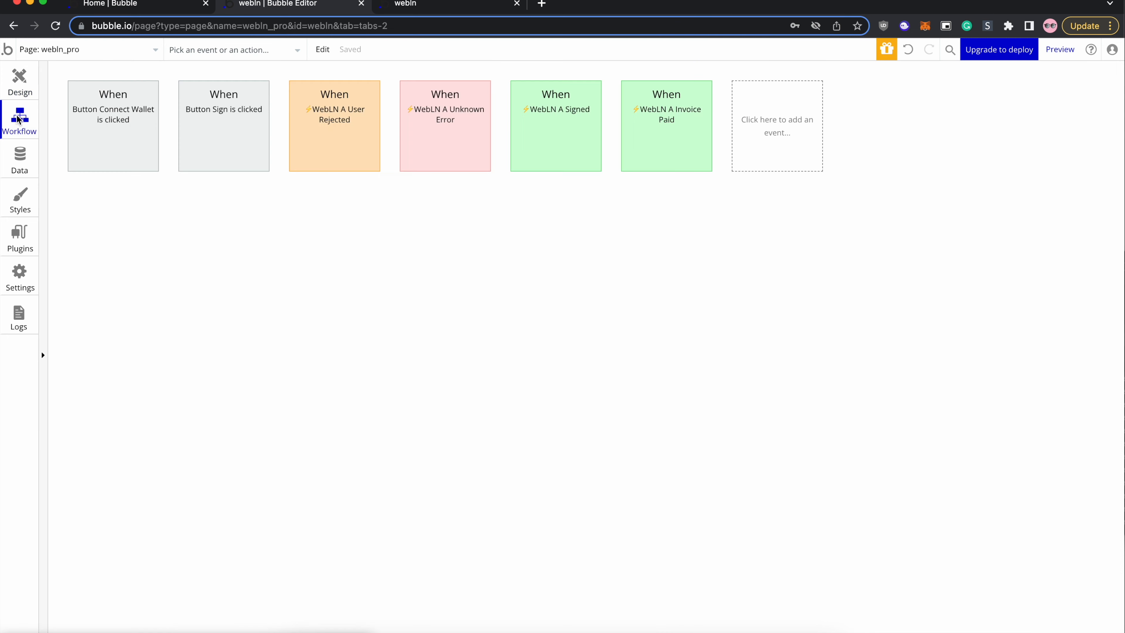
click(317, 134)
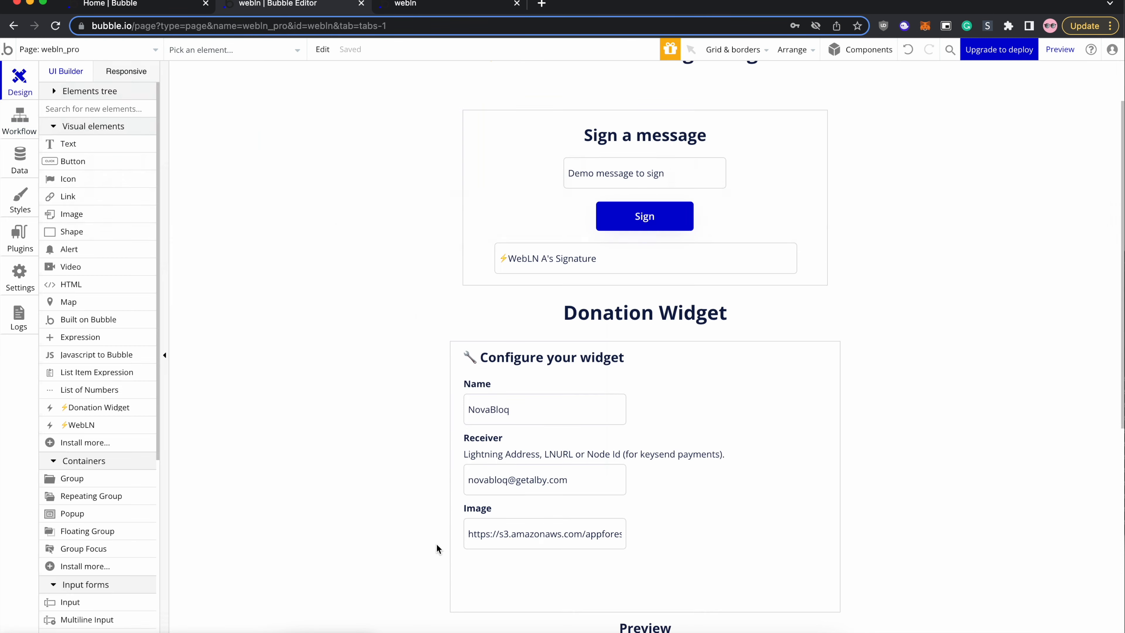
scroll(437, 545, down, 5)
scroll(436, 543, up, 10)
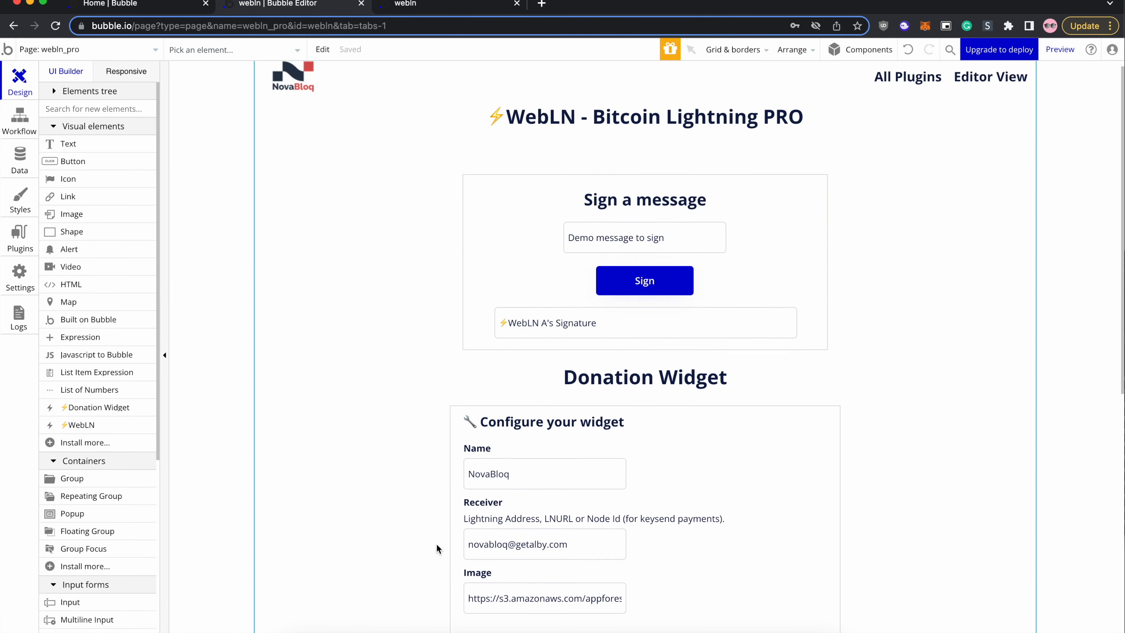